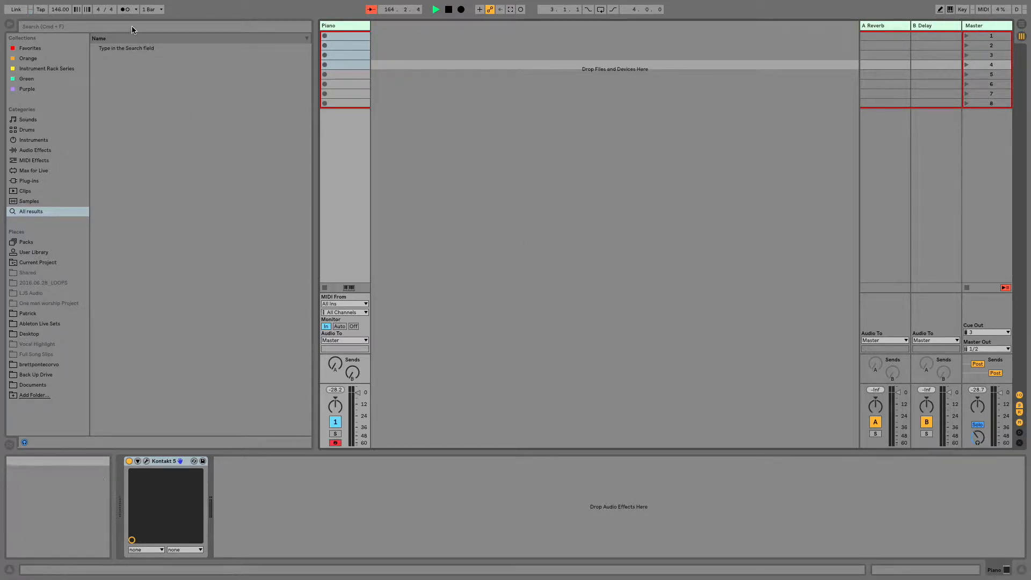
- Add Ping Pong Delay after Kontakt 5 on the Piano track and set its bandpass filter frequency to 262 Hz
left_click(22, 155)
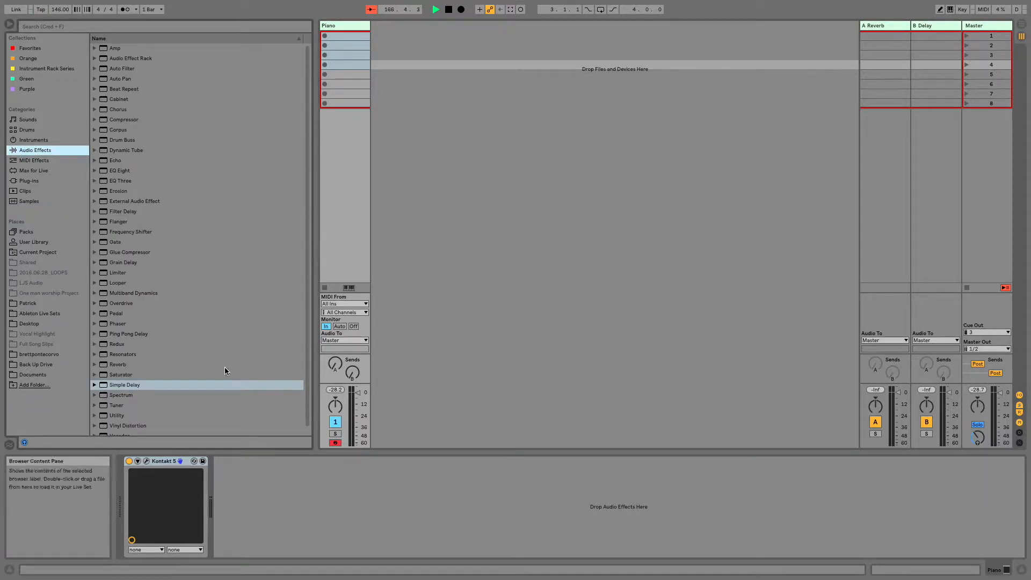
scroll(178, 367, "down", 1)
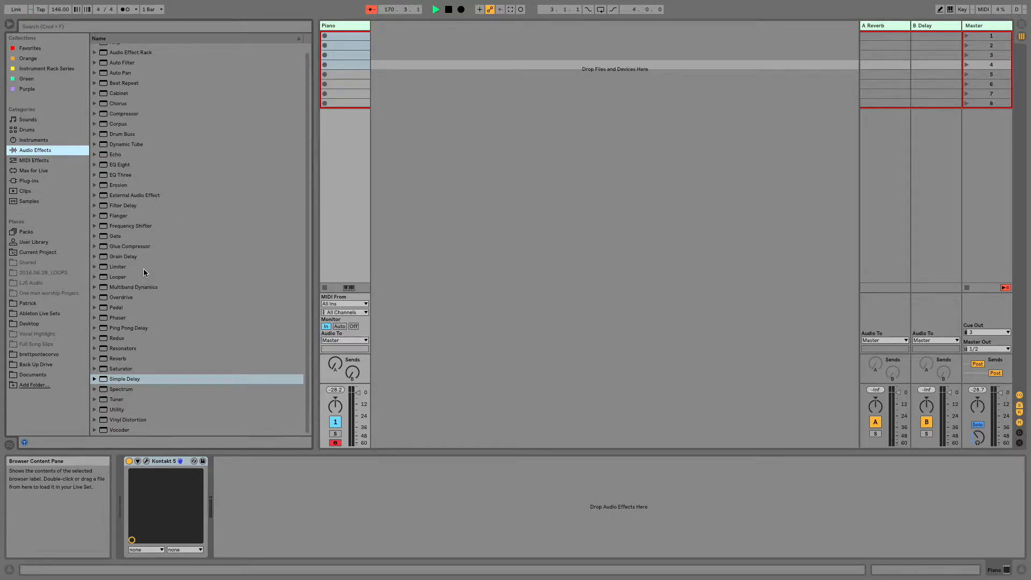
scroll(144, 269, "up", 1)
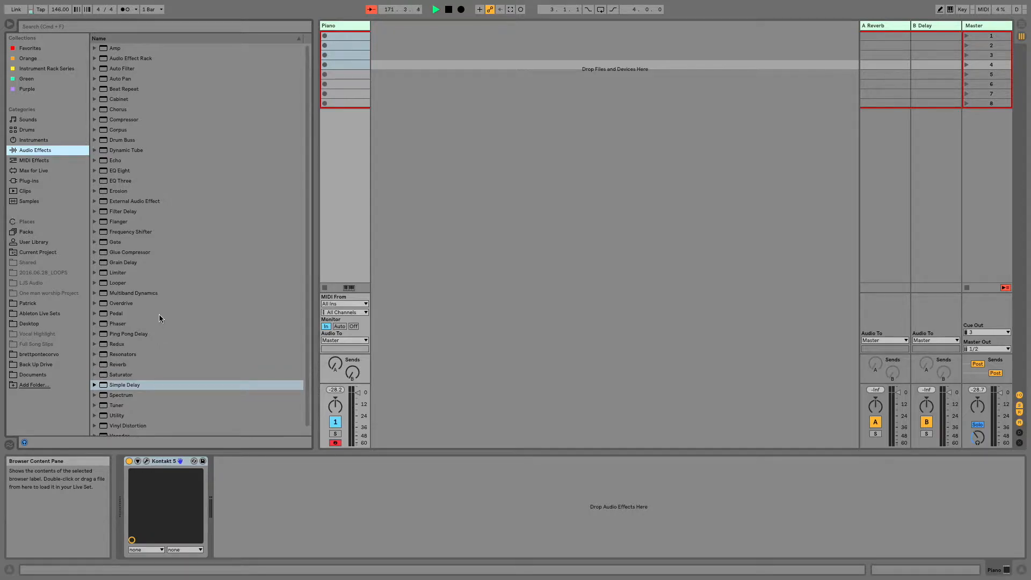
left_click_drag(137, 337, 303, 508)
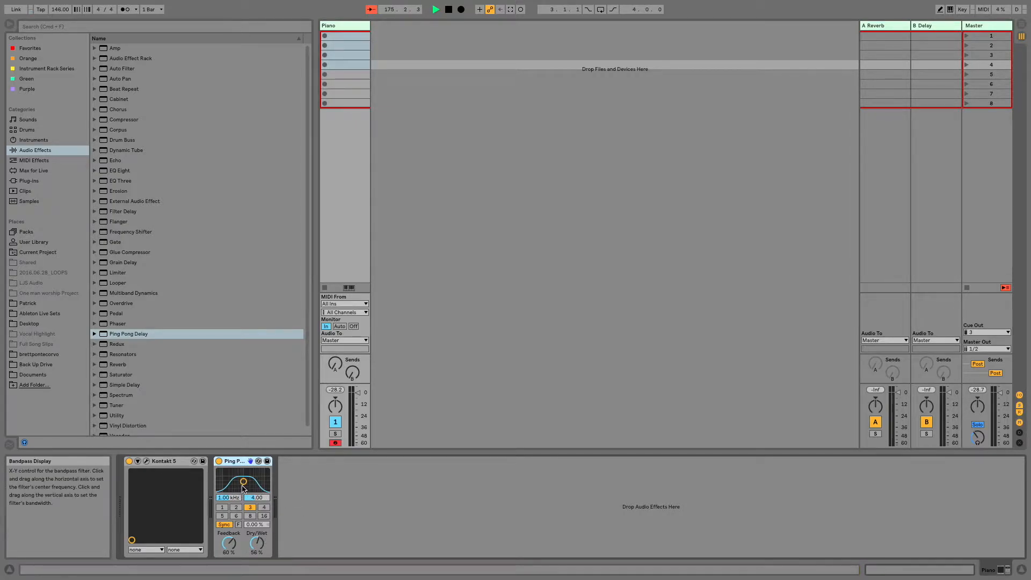
mouse_move(244, 484)
left_mouse_down()
mouse_move(223, 482)
mouse_move(233, 482)
left_mouse_up()
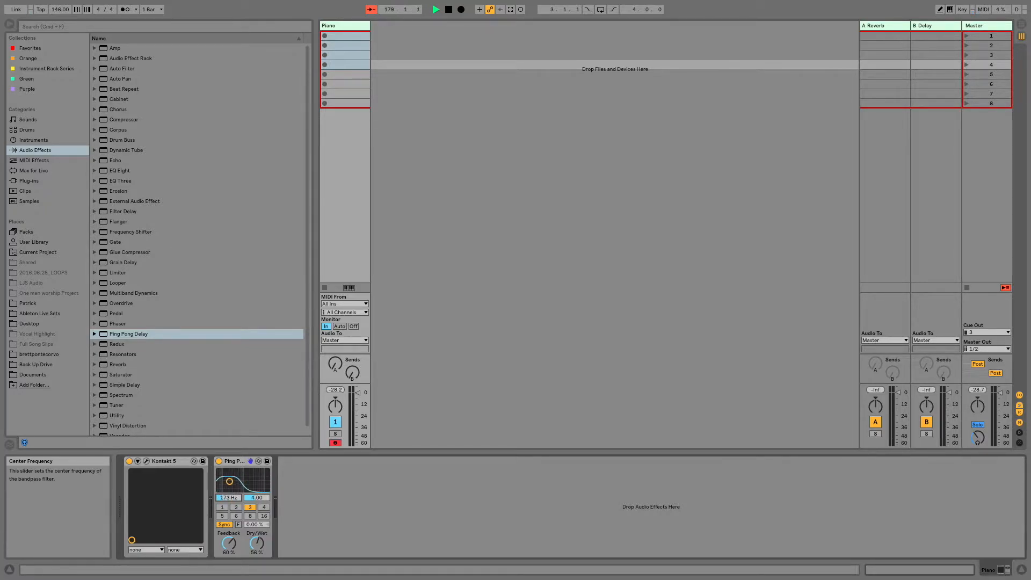
- Try out the Ping Pong Delay's sync mode and several beat divisions, ending synced with beat division 2
left_click(225, 525)
left_click(231, 525)
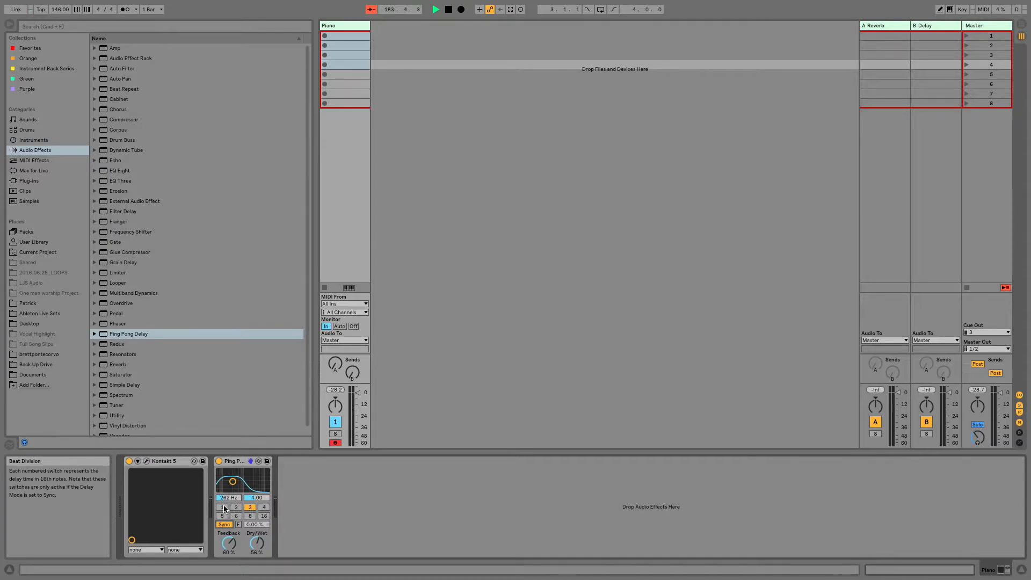
left_click(222, 507)
left_click(250, 507)
left_click(263, 508)
left_click(222, 516)
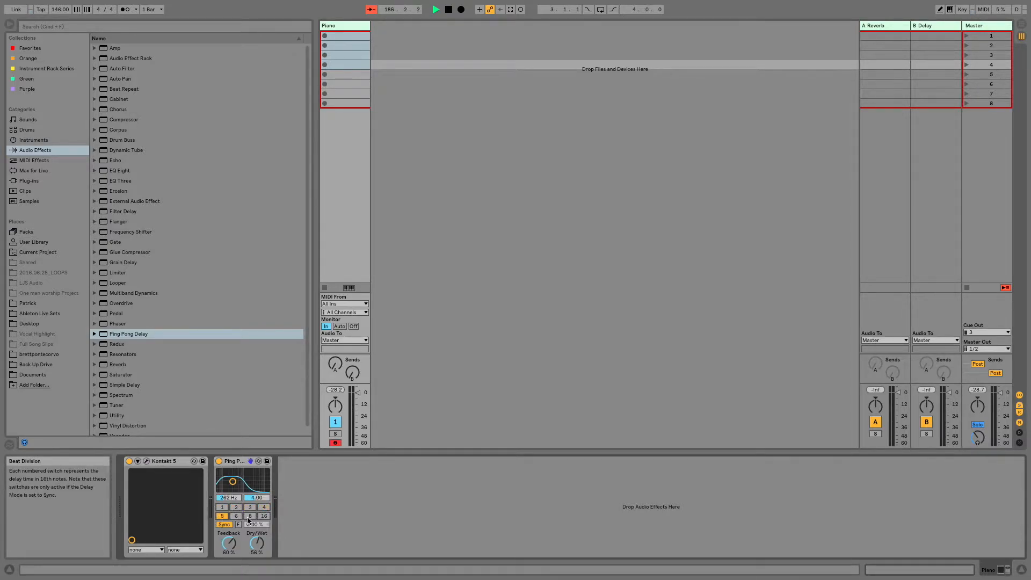
left_click(237, 518)
left_click(236, 507)
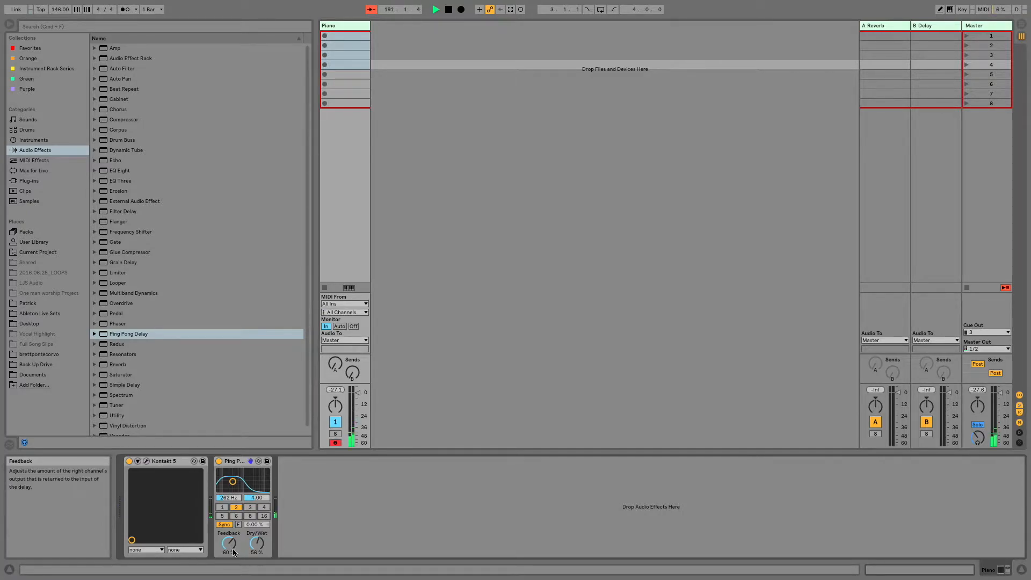
- Try different Dry/Wet amounts on the Ping Pong Delay and settle on 50%
left_click_drag(257, 543, 256, 548)
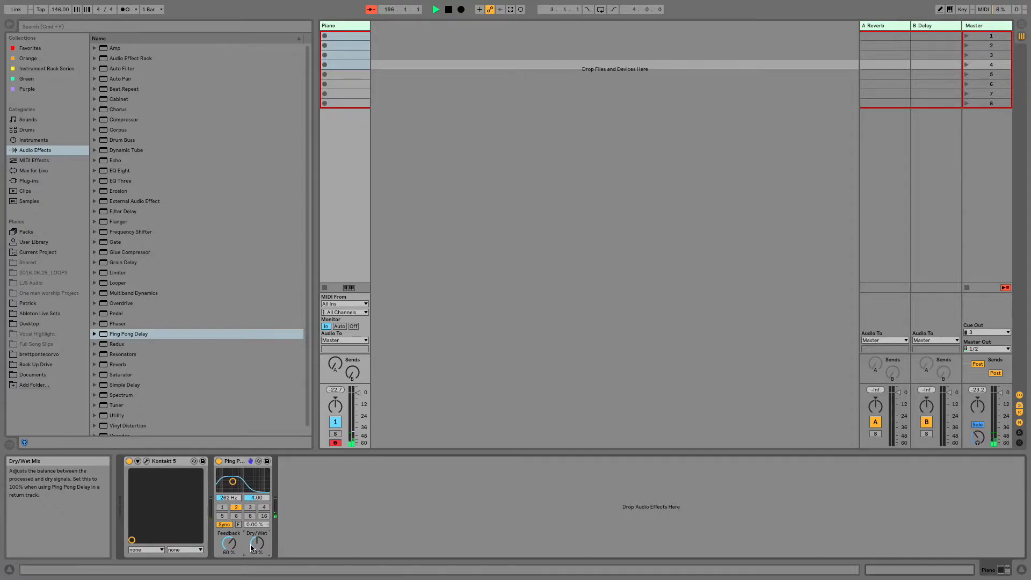
mouse_move(318, 579)
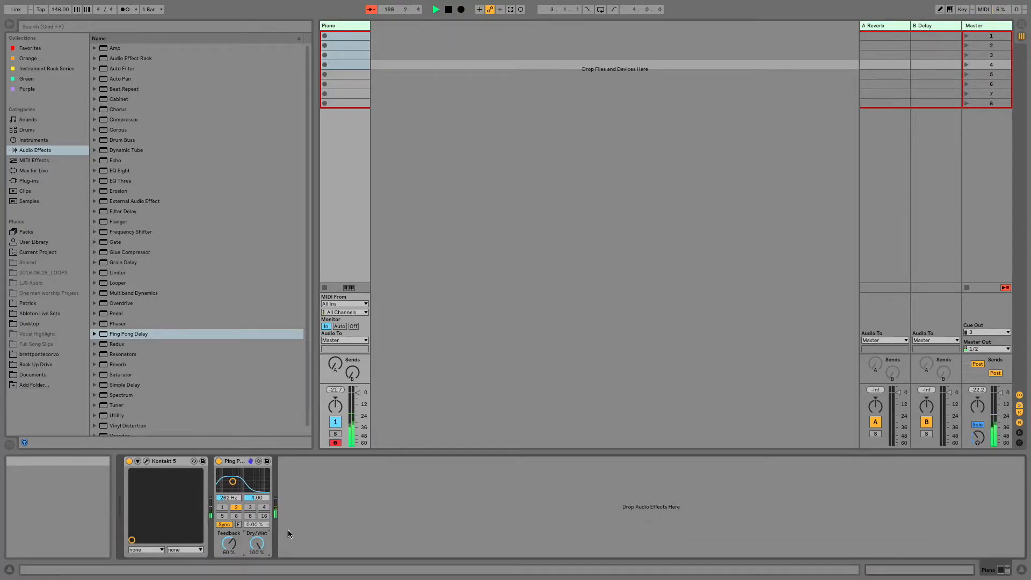
left_click_drag(256, 544, 257, 564)
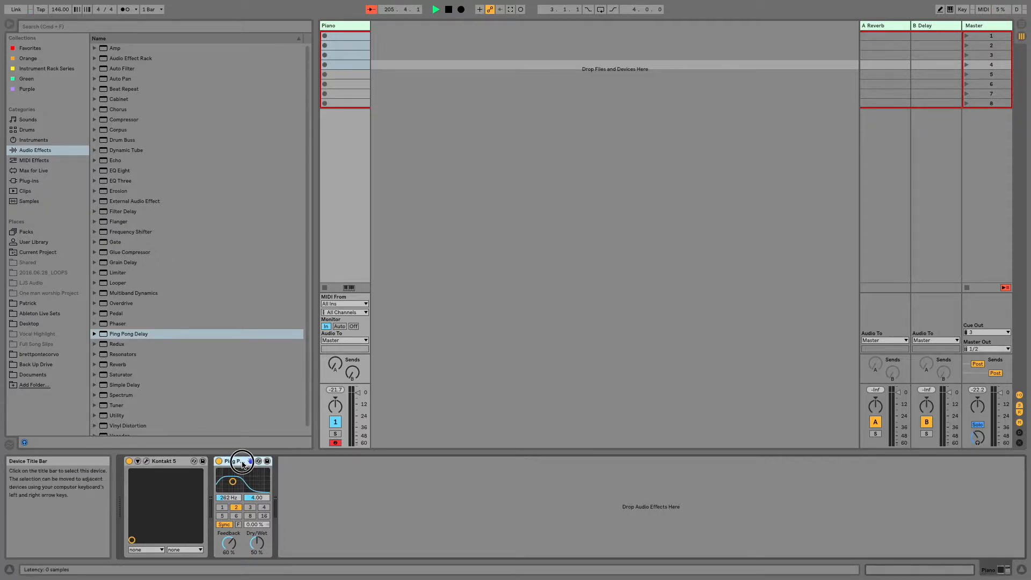
- Audition the Ping Pong Delay's Freeze function by switching it on and off again
left_click(238, 525)
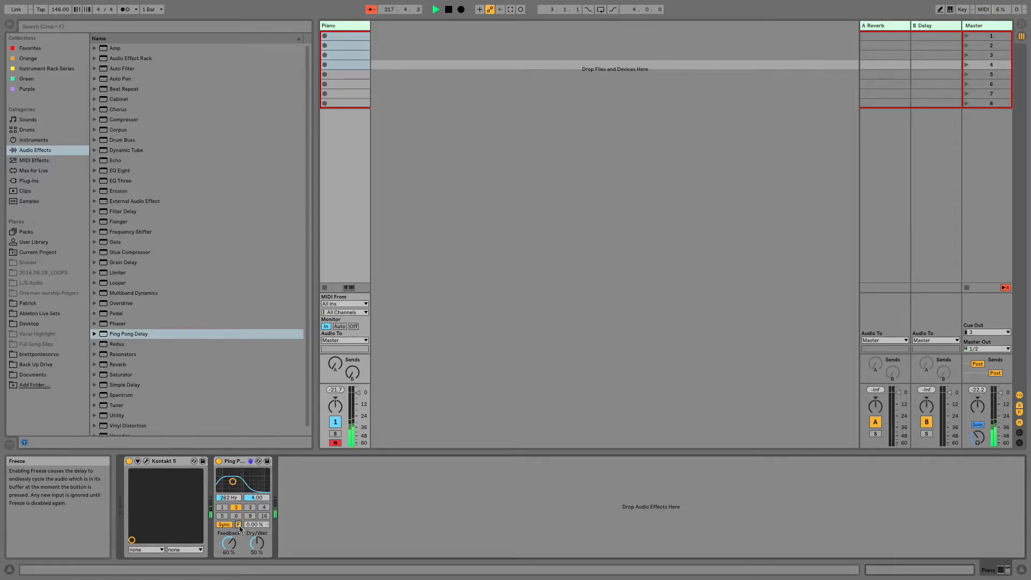
left_click(238, 525)
left_click(239, 525)
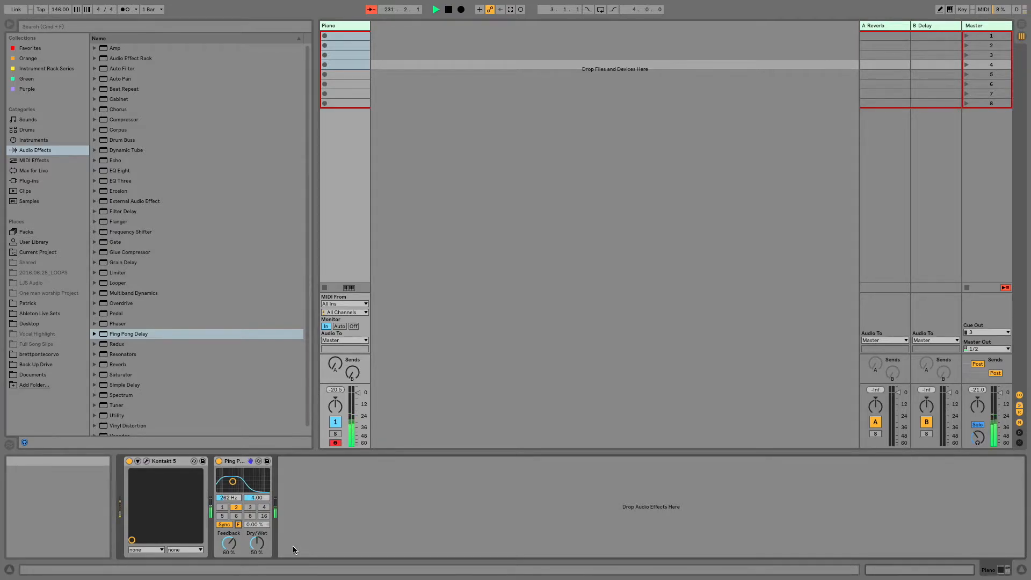
left_click(239, 525)
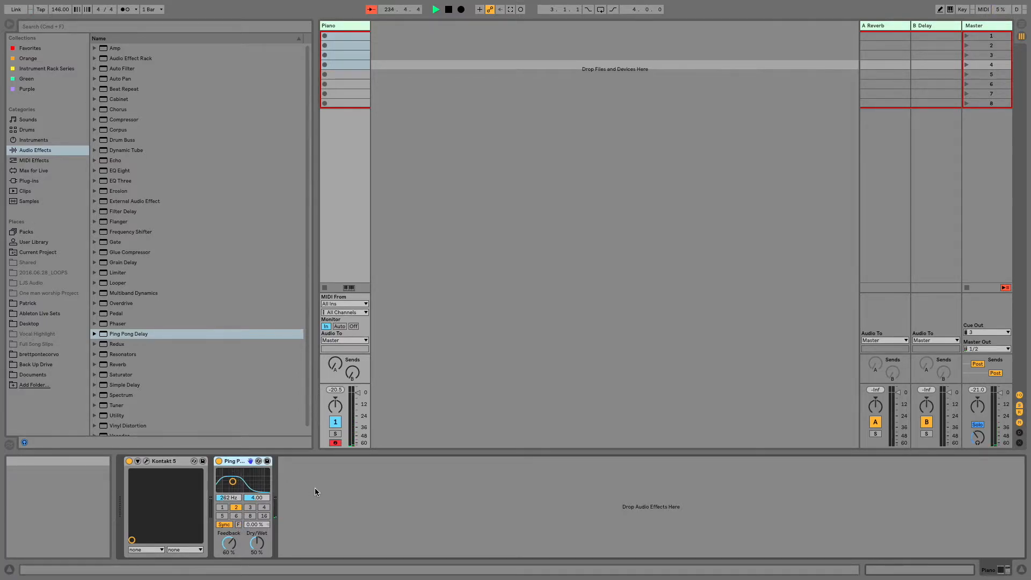
- Group the Ping Pong Delay into an Audio Effect Rack, show its chain list and name the chain Delay
key("super+g")
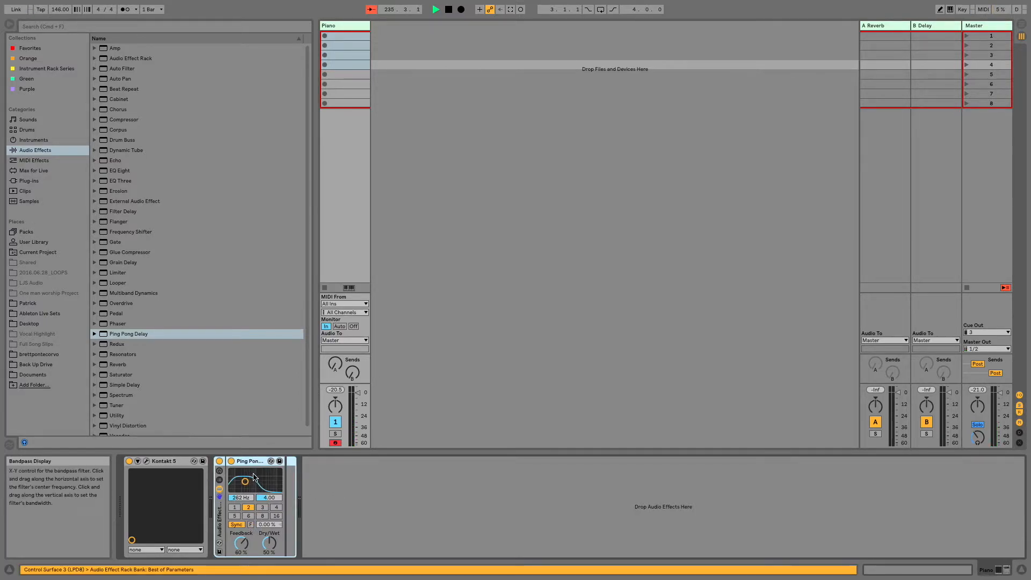
left_click(218, 481)
left_click(241, 489)
key("super+r")
type("Delay")
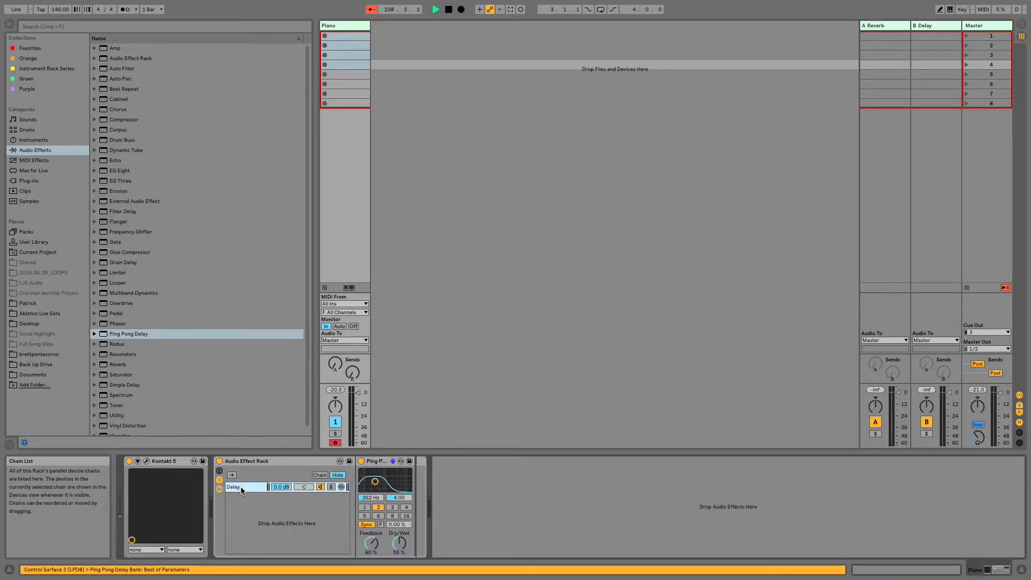
key("Return")
- Duplicate the Delay chain twice and rename the copies Delay 1 and Delay 2
key("super+d")
key("super+d")
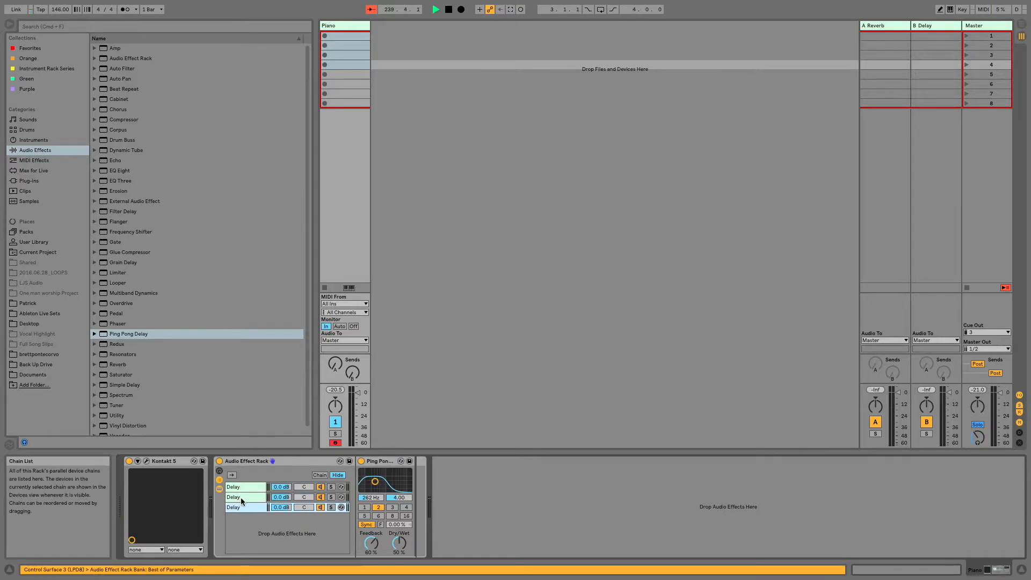
left_click(249, 486)
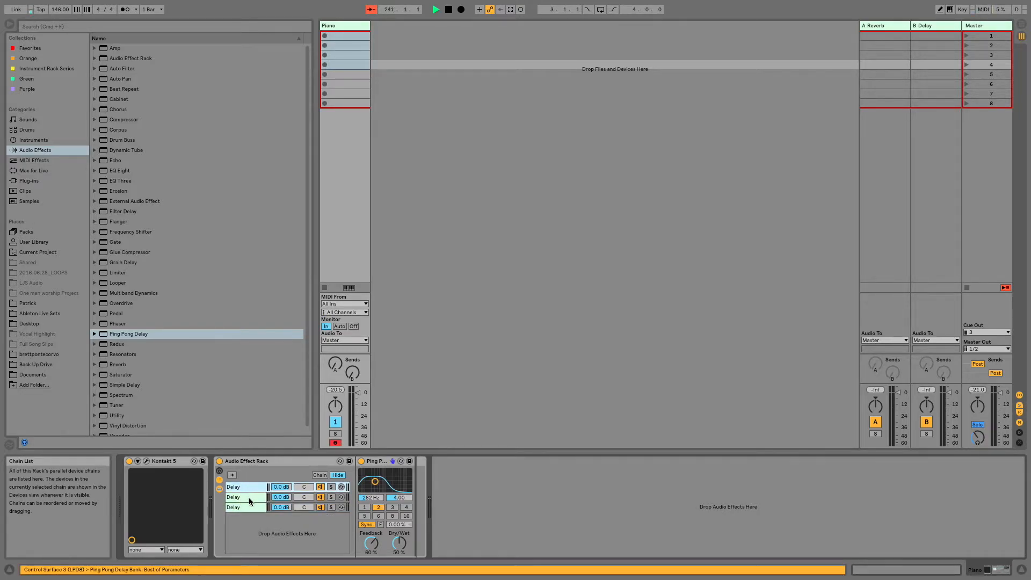
left_click(249, 498)
type("Delay 1")
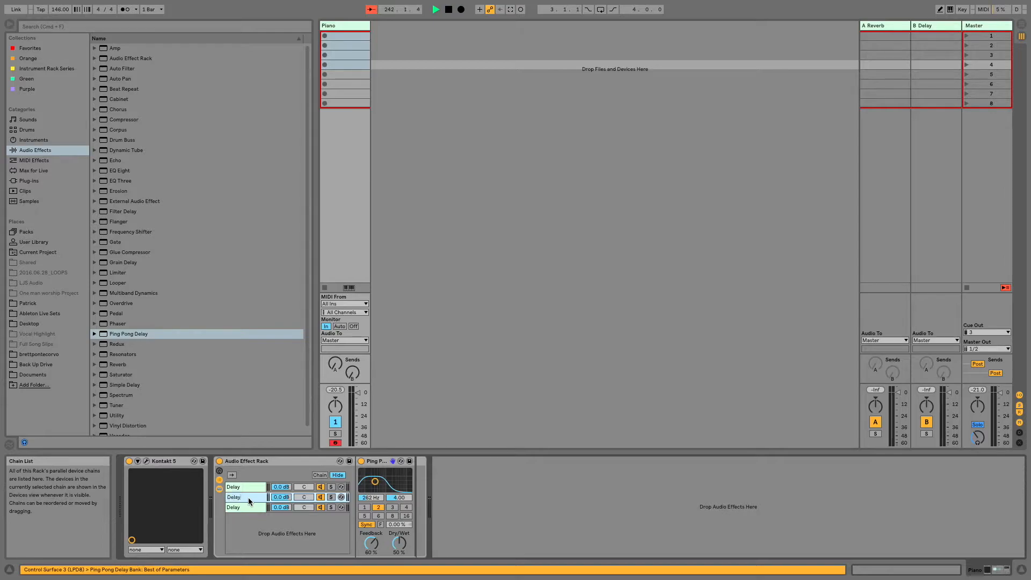
key("Return")
key("Down")
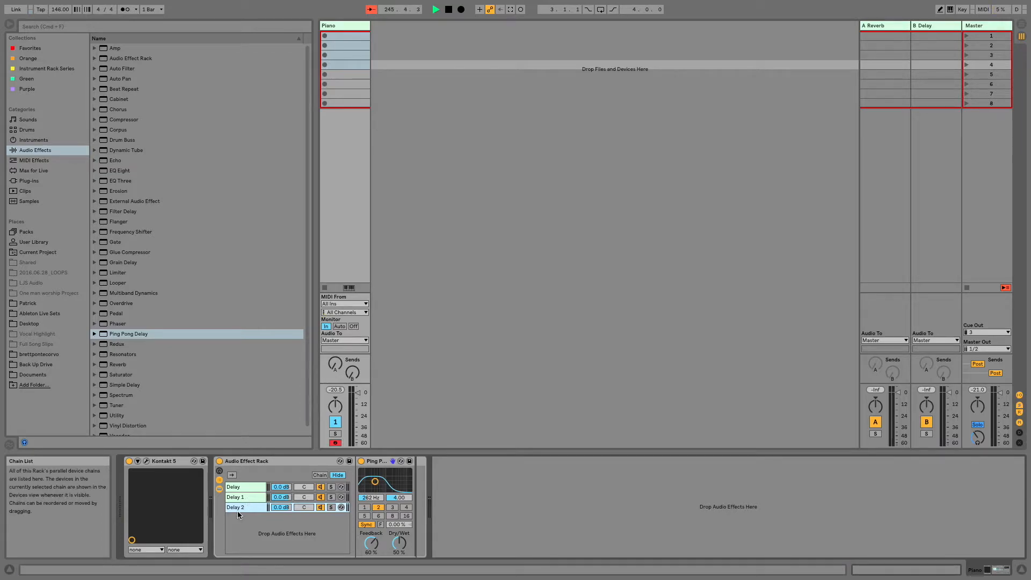
- Create an empty rack chain named Dry and show the rack's chain select zones
right_click(239, 516)
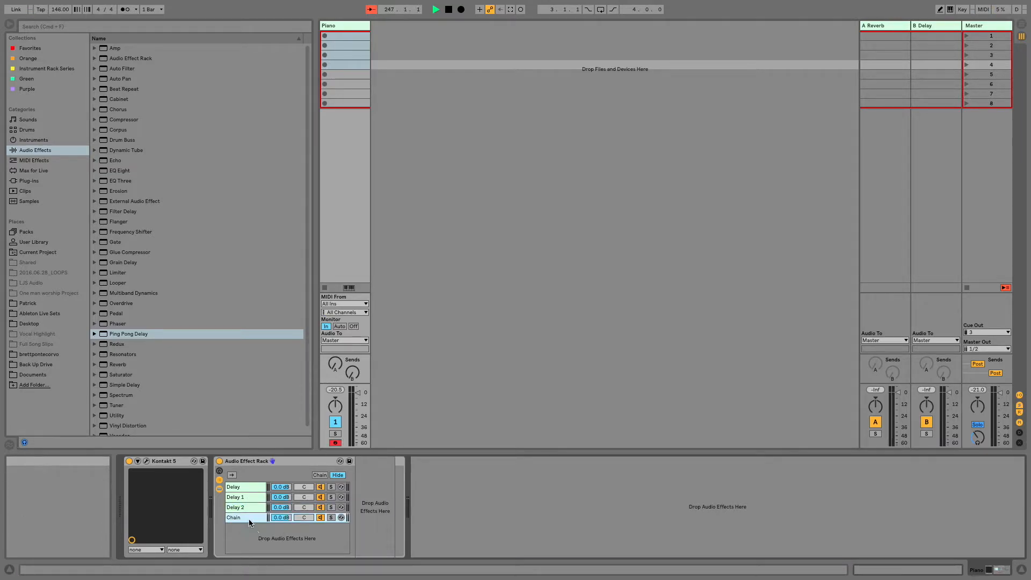
left_click(257, 524)
type("Dry")
key("Return")
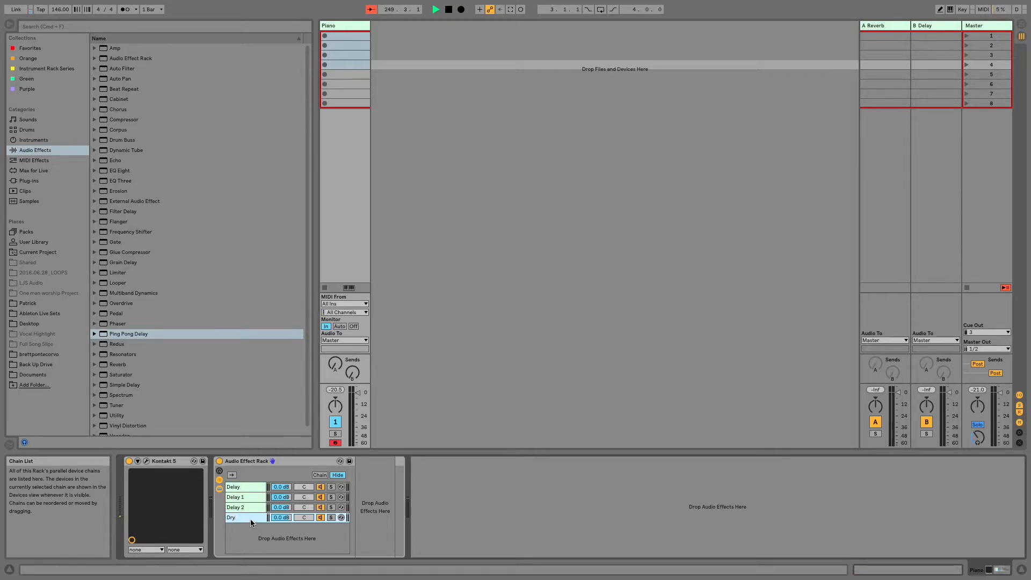
left_click(320, 475)
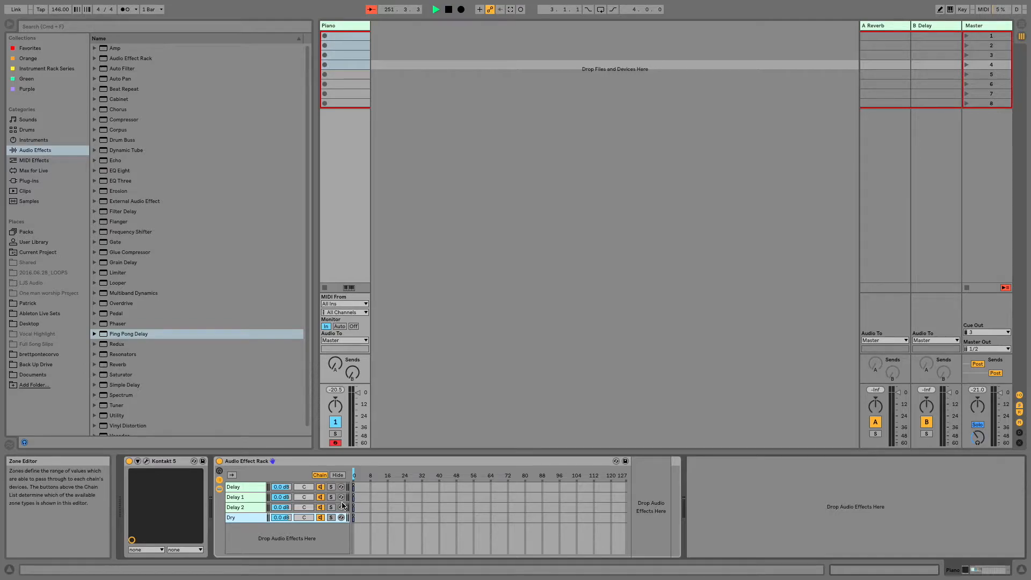
- Examine the devices in the Delay, Delay 1, Delay 2 and Dry chains one after another
left_click(244, 497)
left_click(246, 505)
left_click(246, 517)
left_click(247, 488)
left_click(251, 499)
left_click(249, 508)
left_click(249, 517)
left_click(248, 487)
left_click(249, 496)
left_click(249, 507)
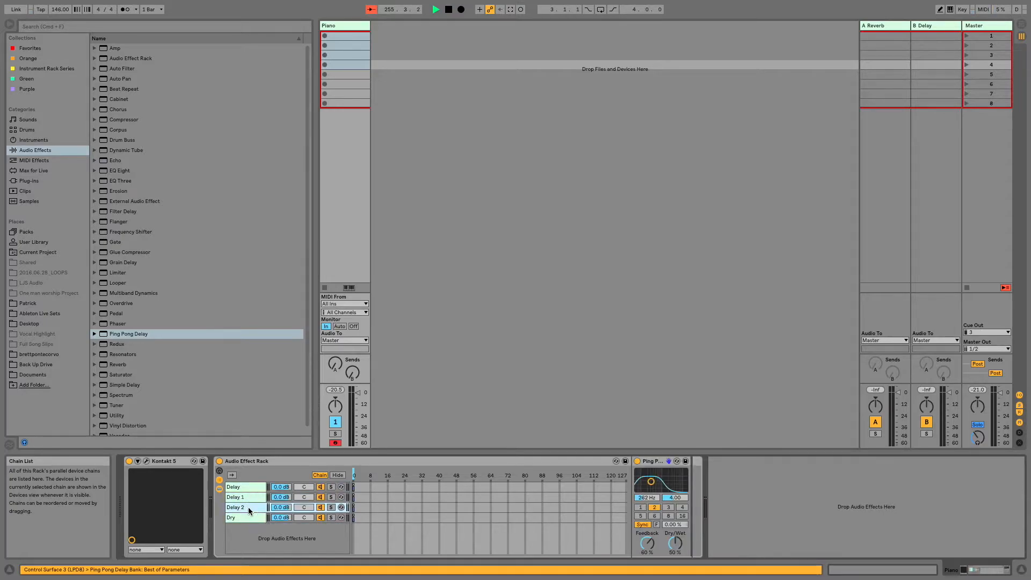
left_click(247, 489)
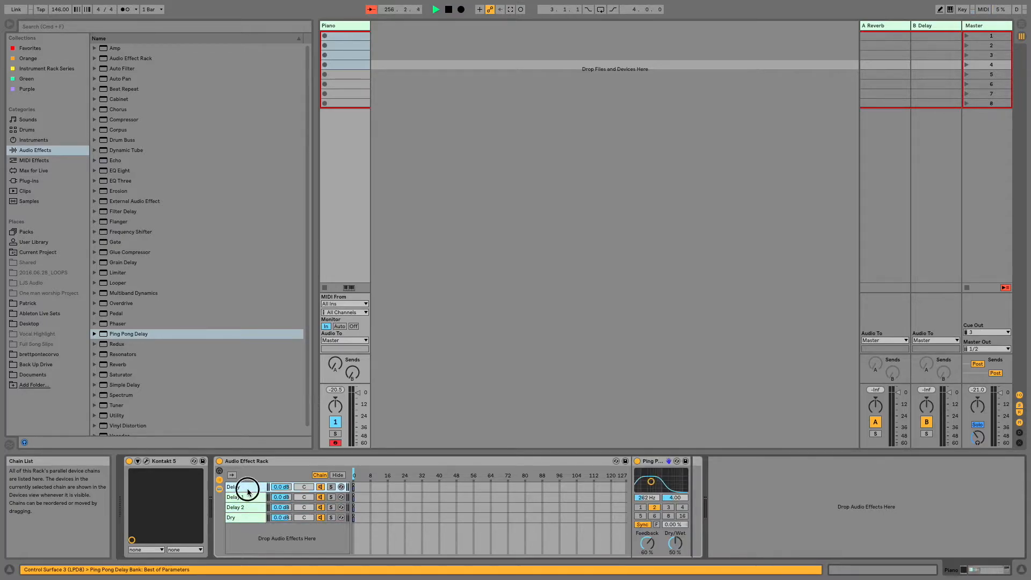
left_click(249, 517)
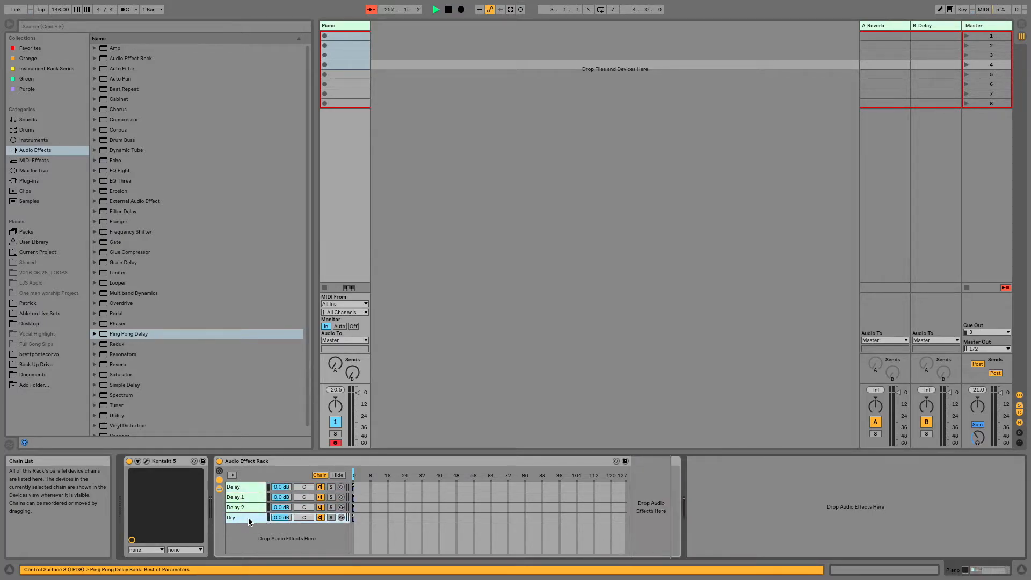
- Stagger the chain select zones so that Delay 1 sits at 1, Delay 2 at 2 and Dry at 3
left_click(354, 497)
left_click(355, 507)
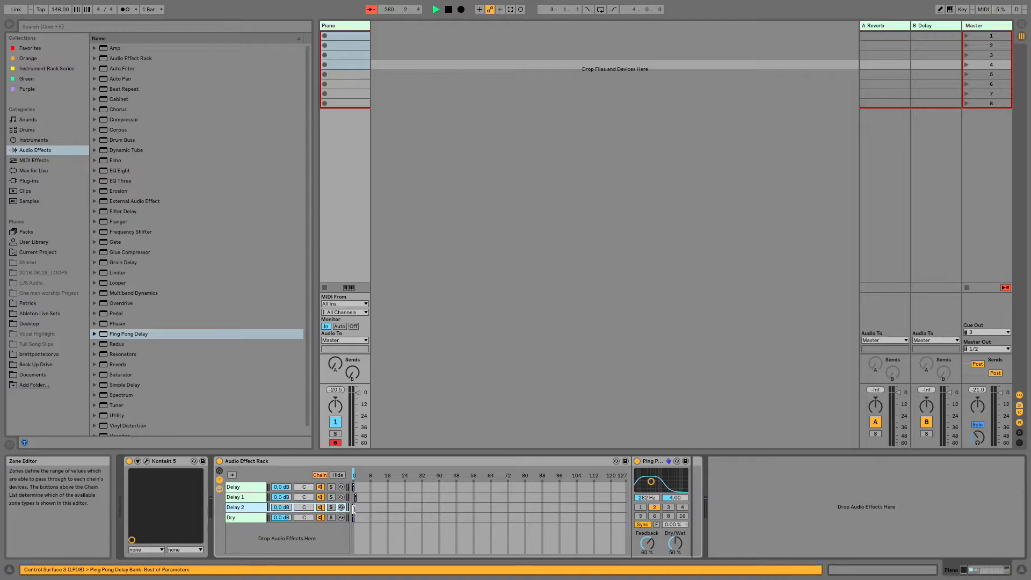
left_click_drag(355, 508, 360, 517)
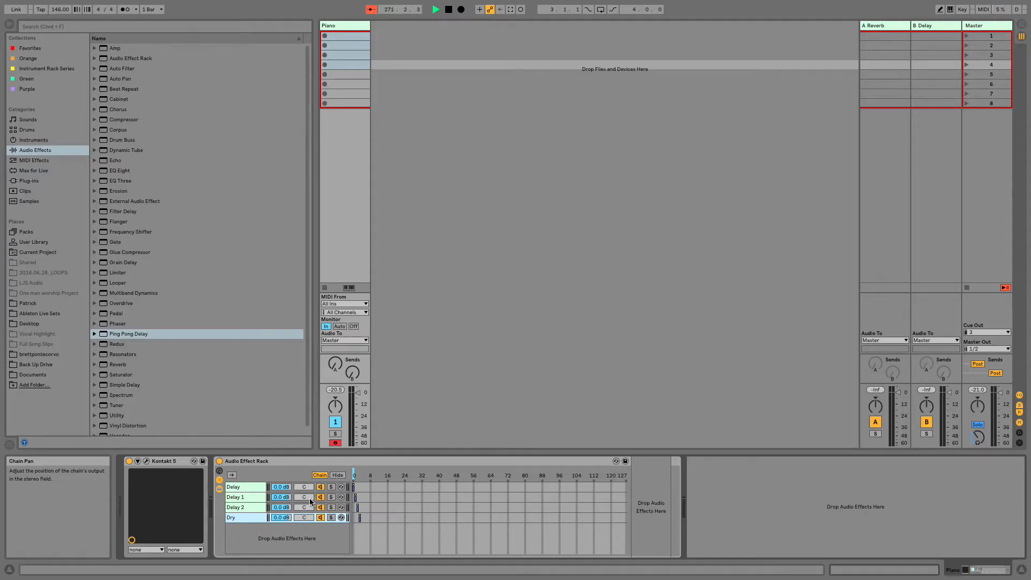
- Move the chain selector to Delay 1 and set that chain's bandpass filter to 5.40 kHz with bandwidth 5.39
left_click(244, 487)
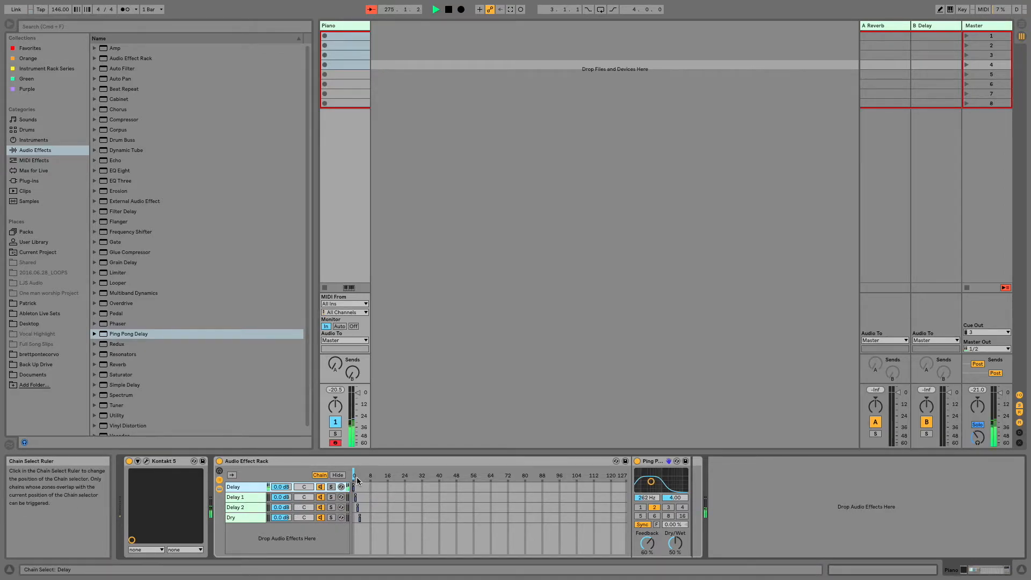
left_click_drag(354, 474, 356, 474)
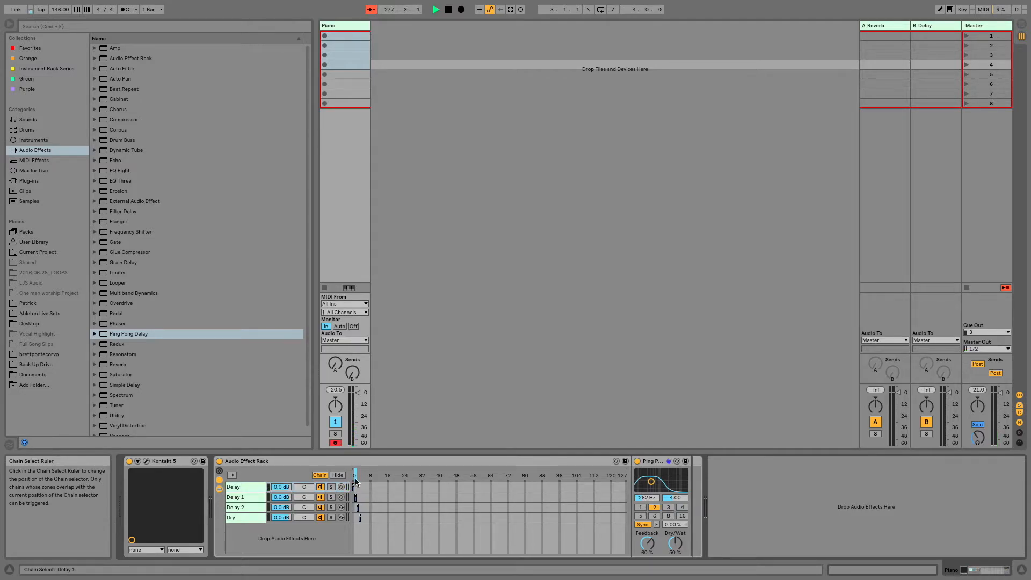
left_click(236, 500)
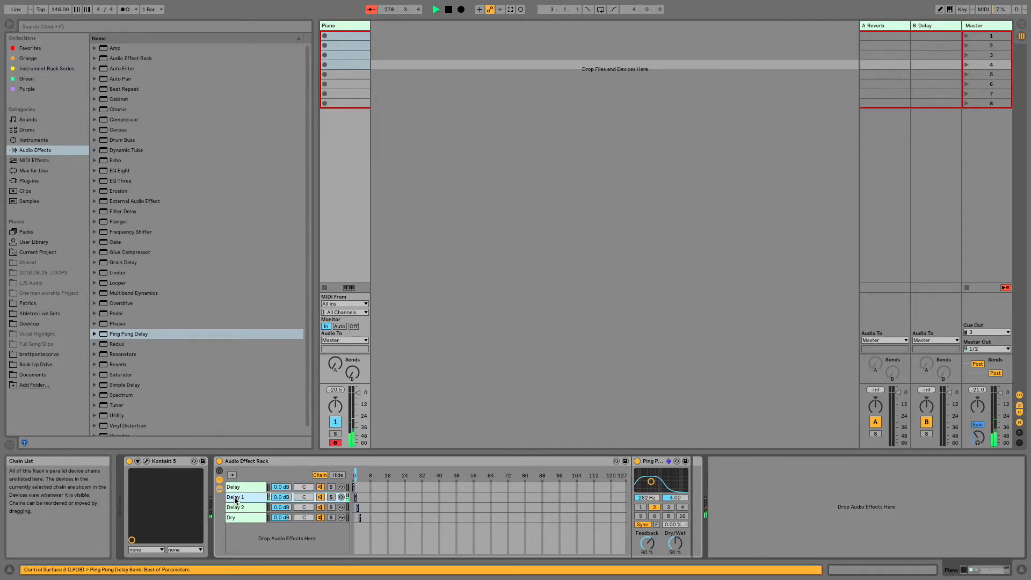
left_click_drag(651, 483, 675, 479)
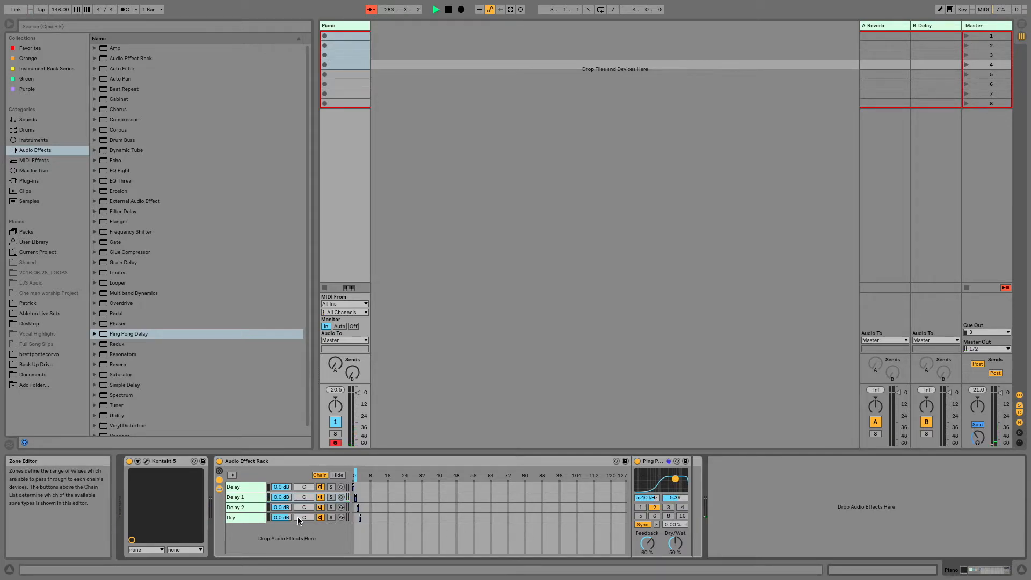
- Set the Delay 2 chain's Ping Pong Delay to 74.7 Hz, bandwidth 5.91, beat division 16 and about 73% feedback
left_click(250, 507)
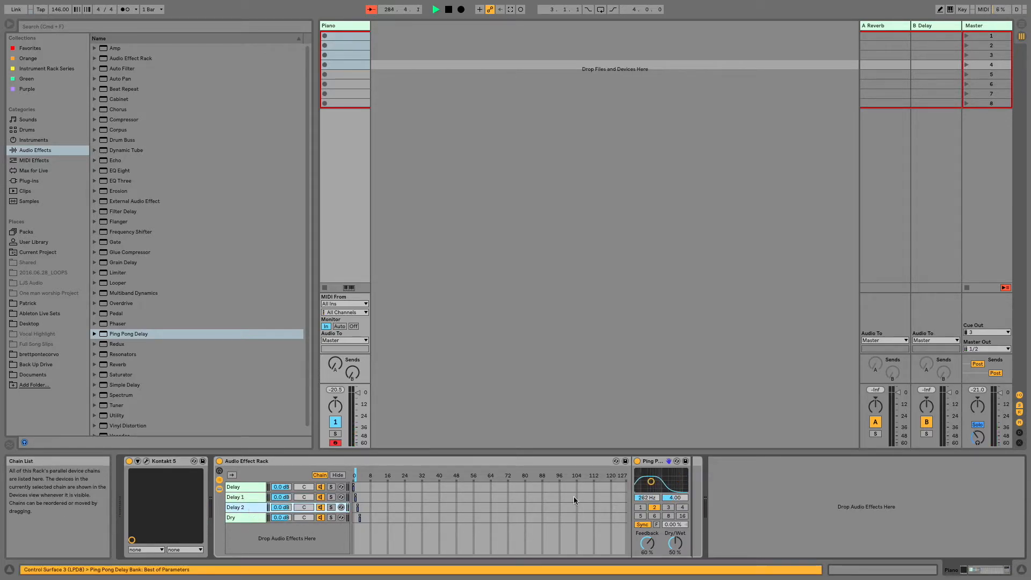
left_click_drag(651, 482, 641, 478)
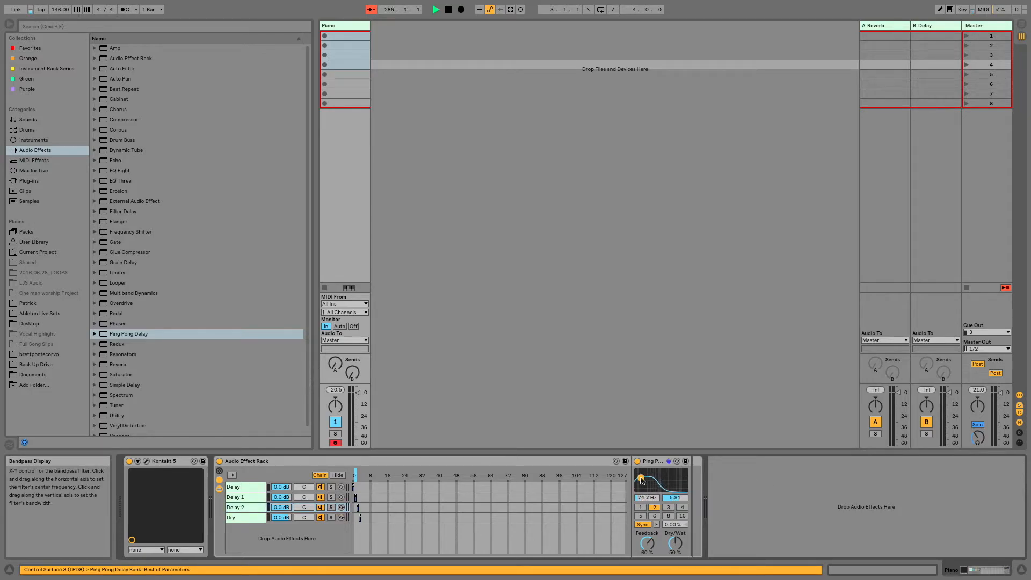
left_click(683, 516)
left_click_drag(648, 543, 647, 534)
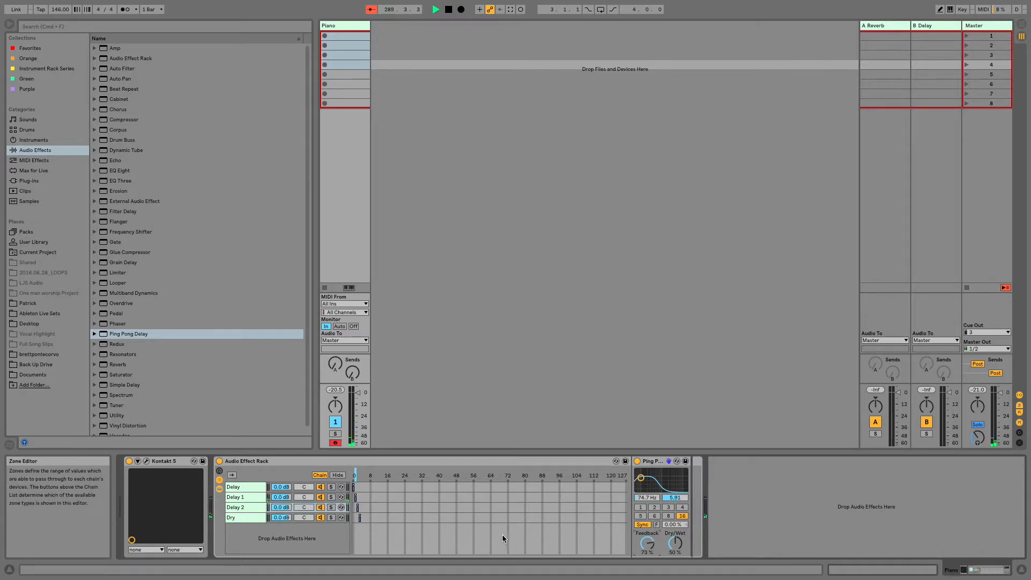
- Move the chain selector to the Delay 2 chain and set the song tempo to 157 BPM
left_click_drag(356, 475, 358, 475)
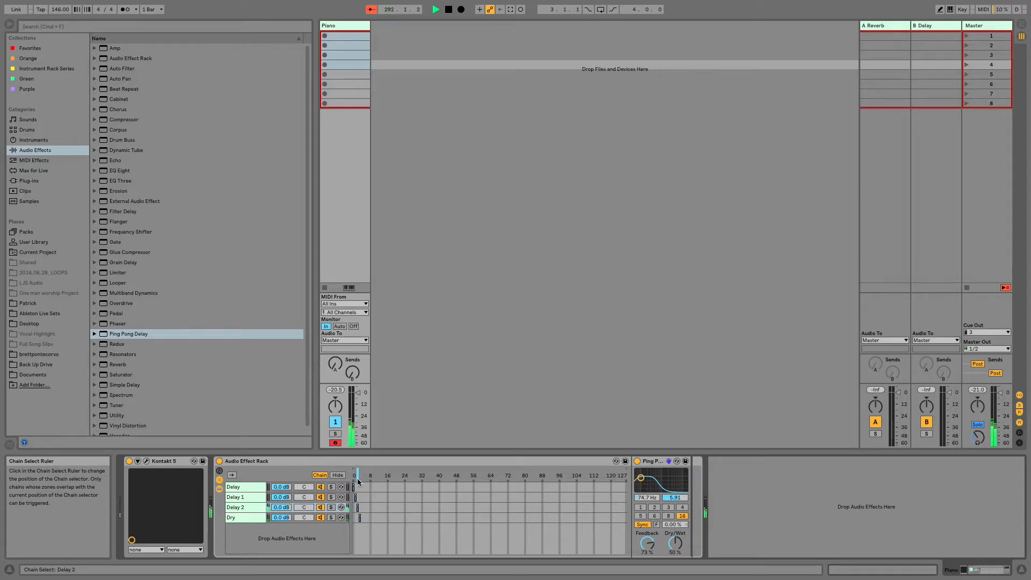
left_click(256, 508)
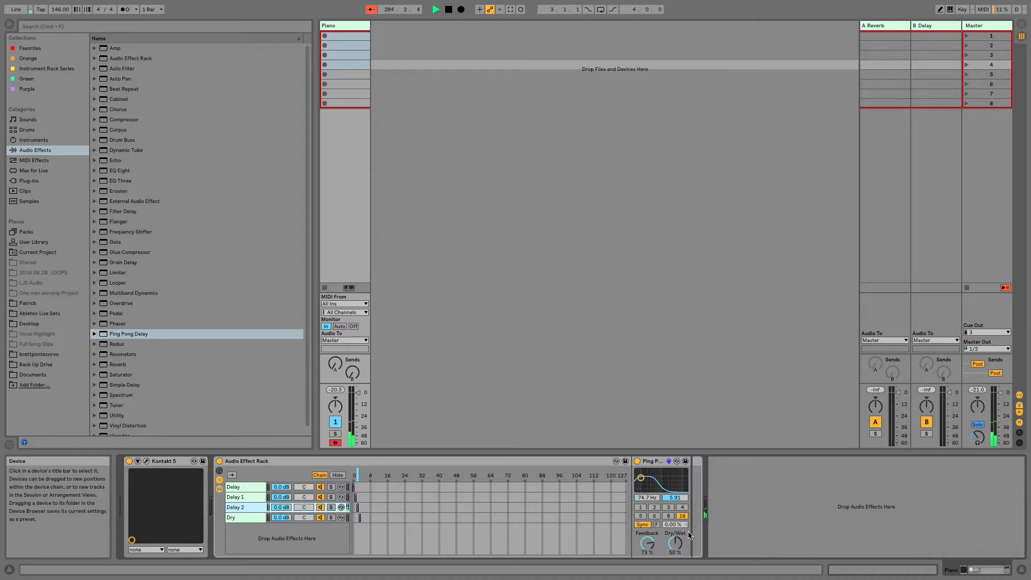
left_click_drag(63, 15, 62, 12)
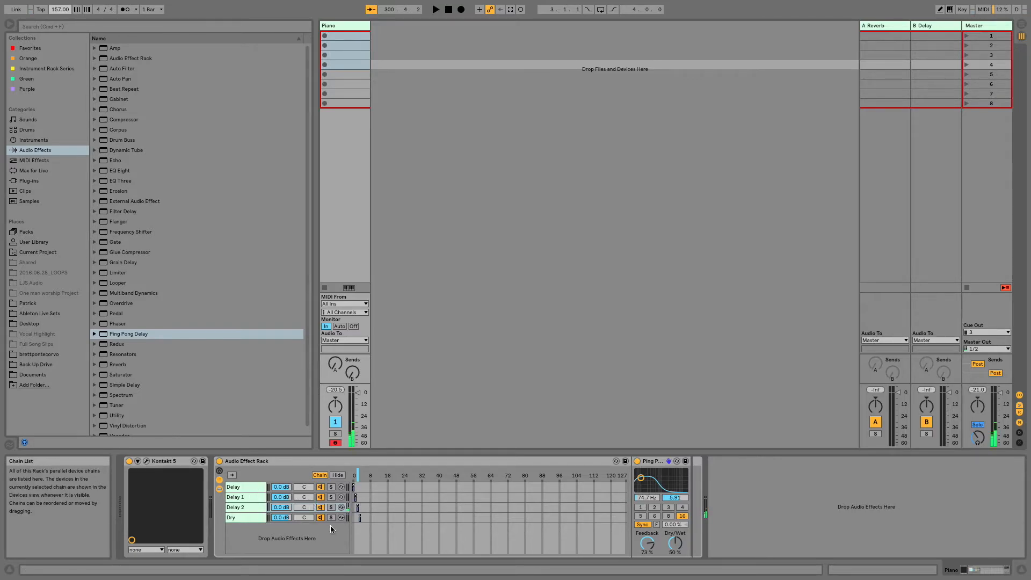
- Review the Delay, Delay 1 and Delay 2 chains of the rack one after another
left_click(233, 487)
left_click(235, 498)
left_click(241, 508)
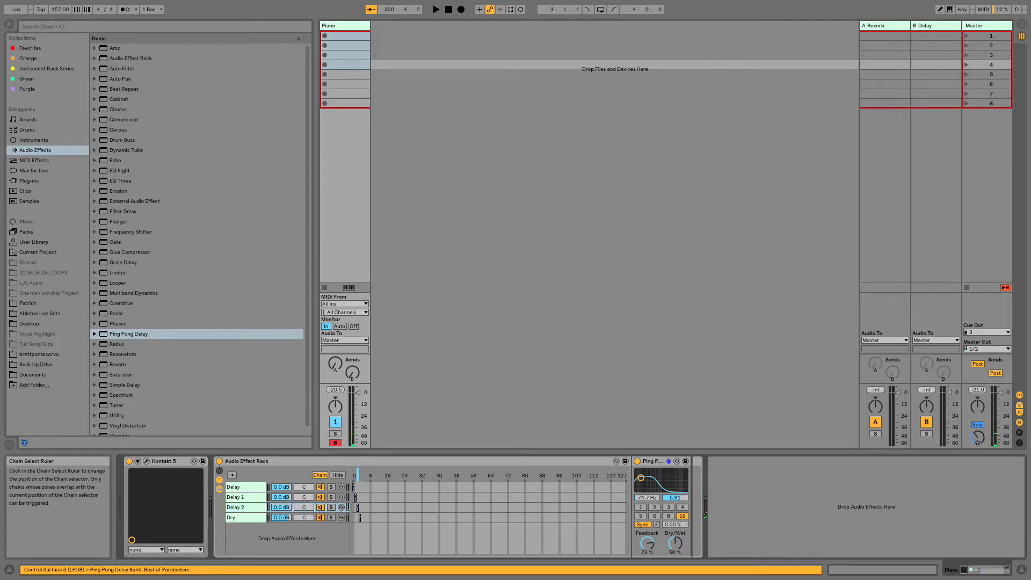
left_click(413, 90)
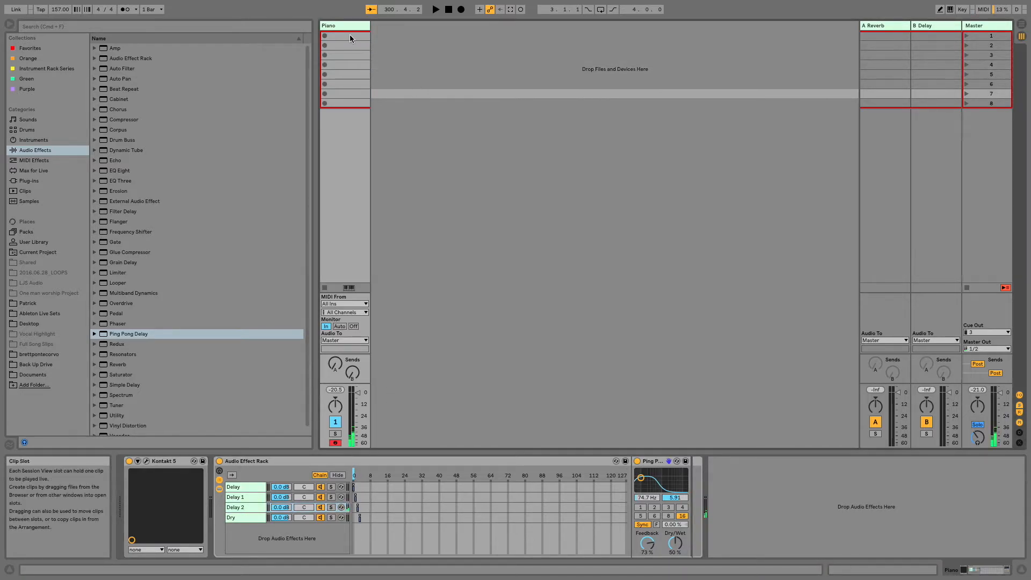
- Create an empty MIDI clip in the Piano track's first slot and set its Chain Selector envelope to 0 for the Delay chain
double_click(350, 35)
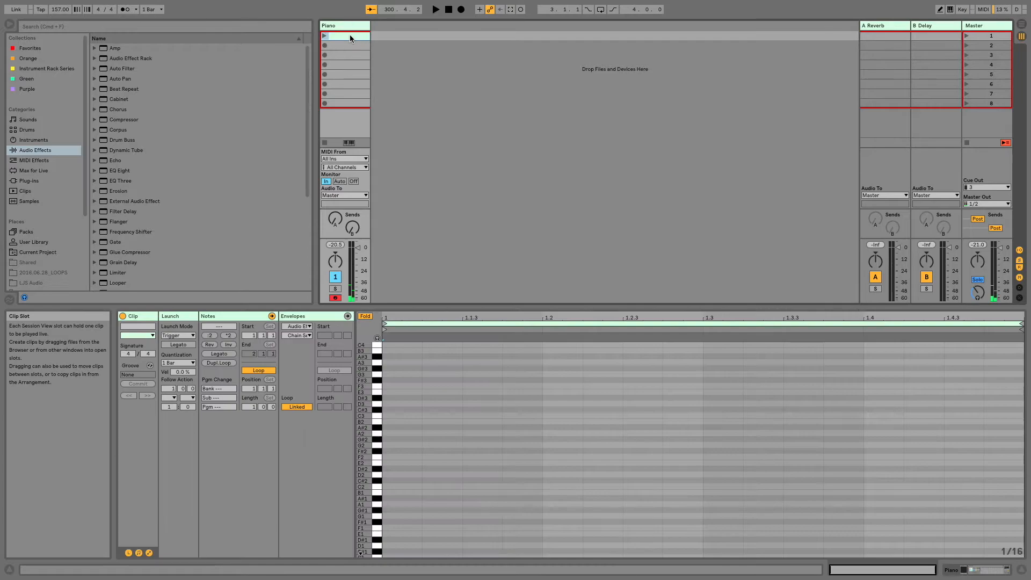
left_click(299, 316)
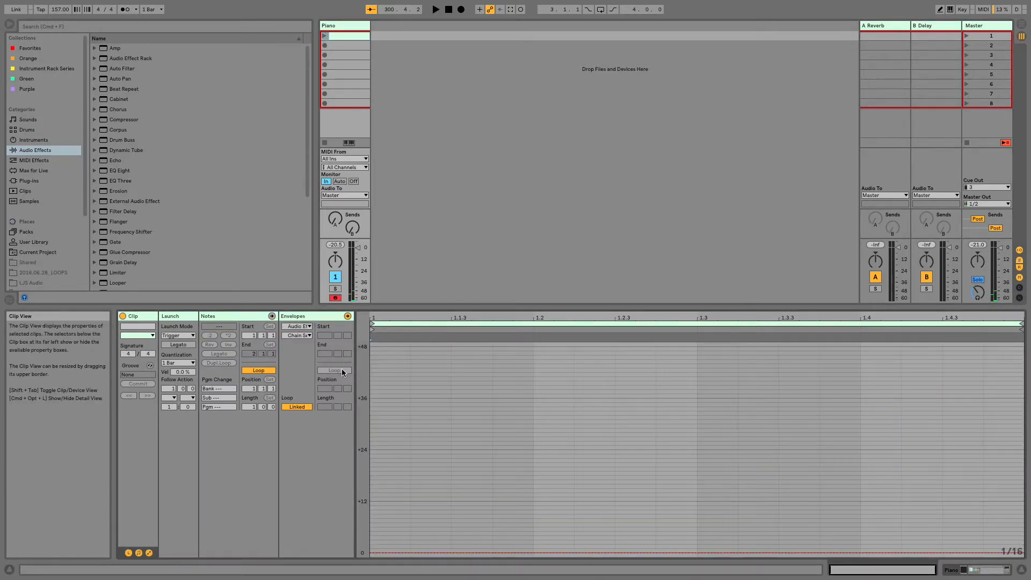
key("shift+Tab")
key("shift+Tab")
key("shift+Tab")
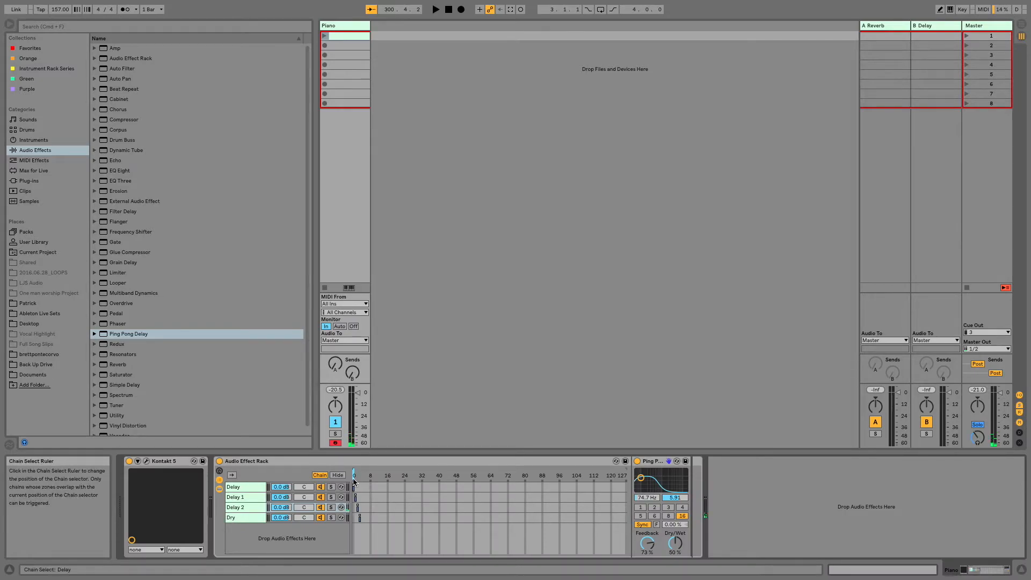
key("shift+Tab")
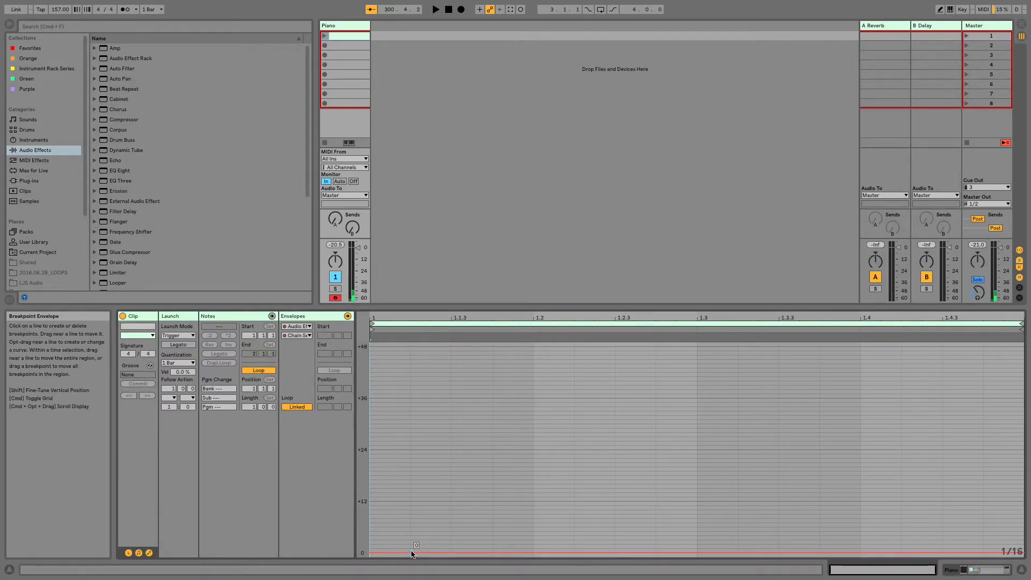
key("shift+Tab")
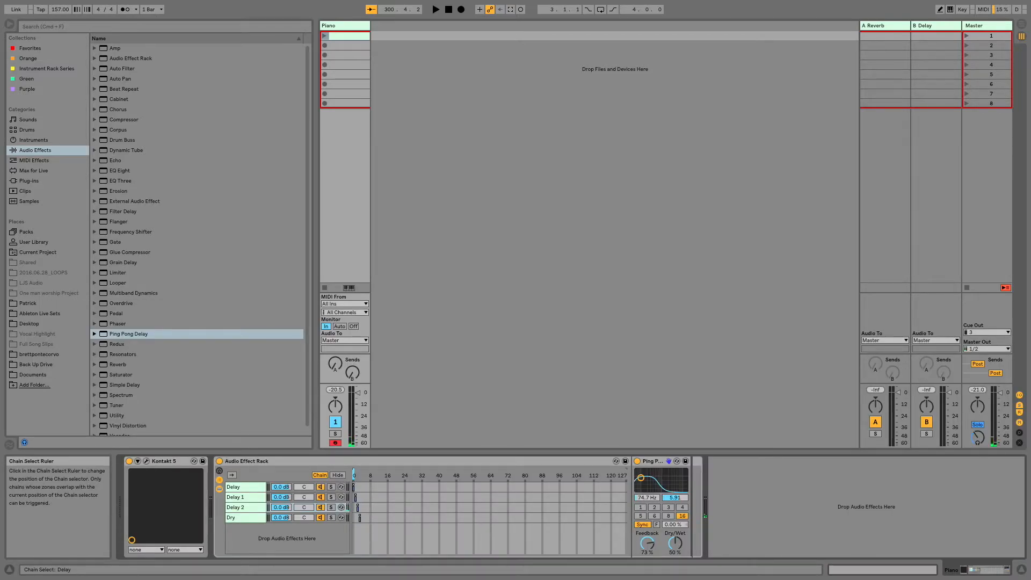
key("shift+Tab")
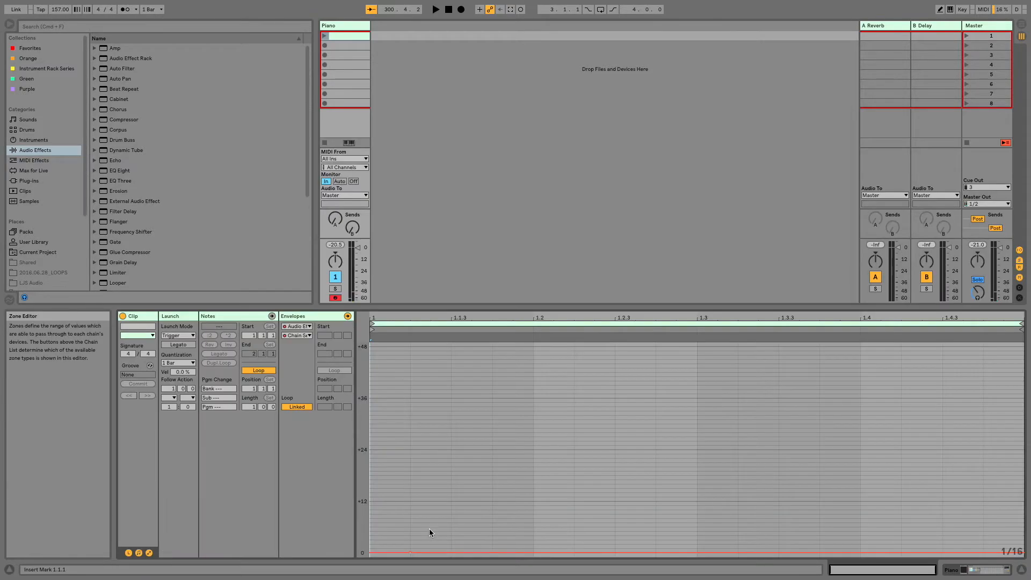
- Create clips in the Piano track's second and third slots with flat Chain Selector envelopes at 1 and 2 respectively
left_click(342, 48)
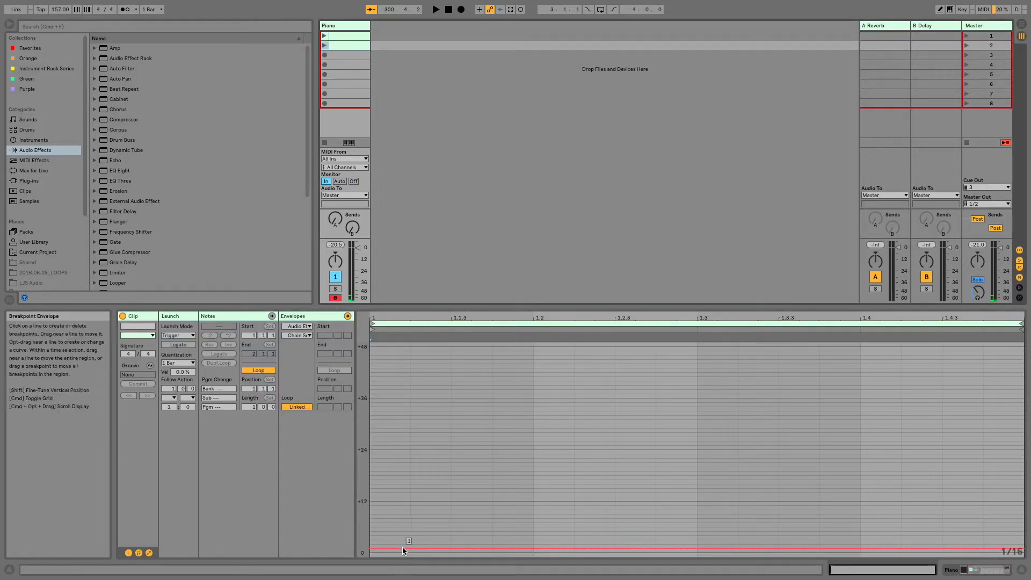
left_click(332, 56)
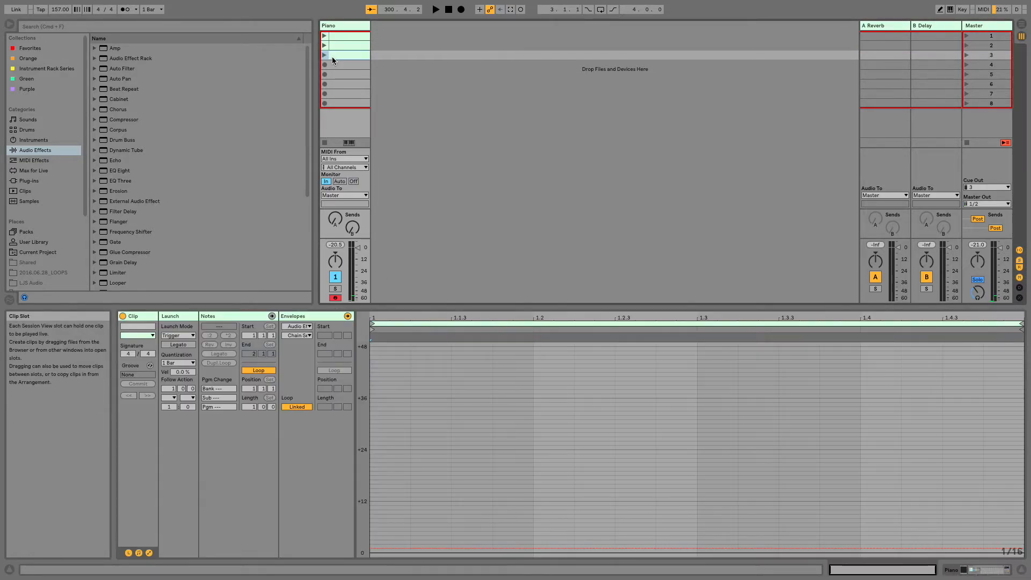
left_click_drag(356, 477, 357, 477)
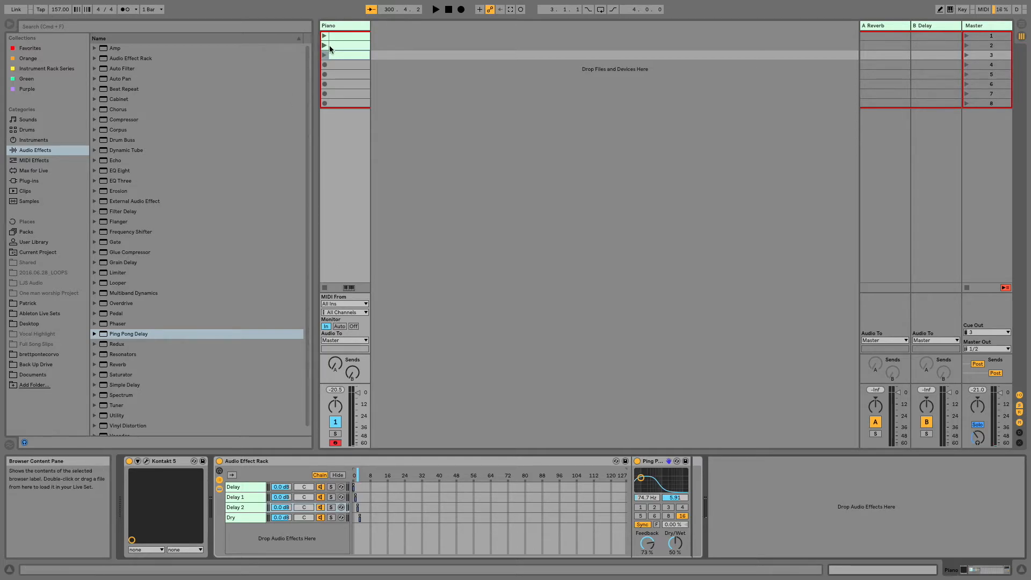
double_click(345, 59)
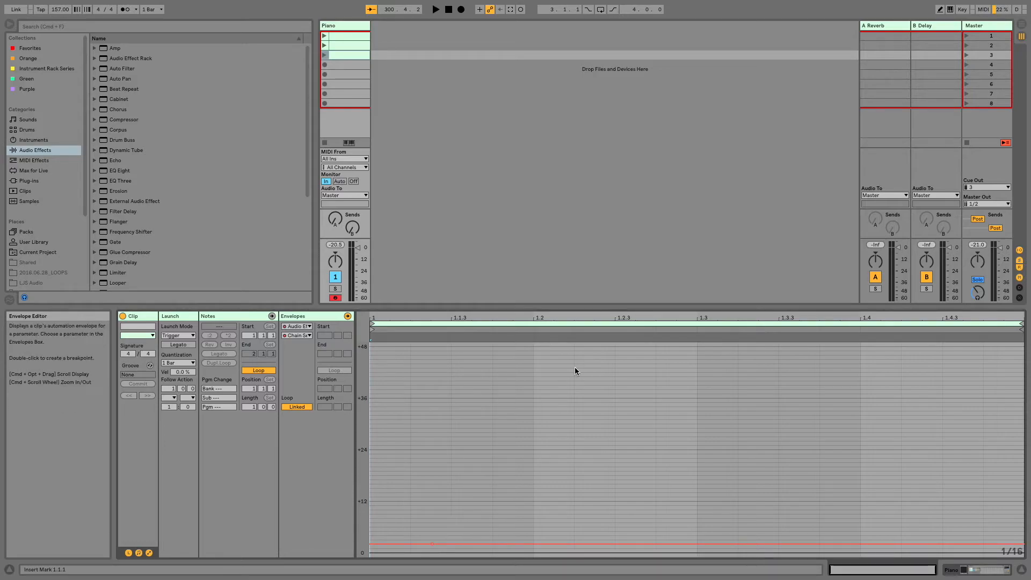
- Create a clip in the Piano track's fourth slot with its Chain Selector envelope at 3 for the Dry chain
key("shift+Tab")
double_click(360, 63)
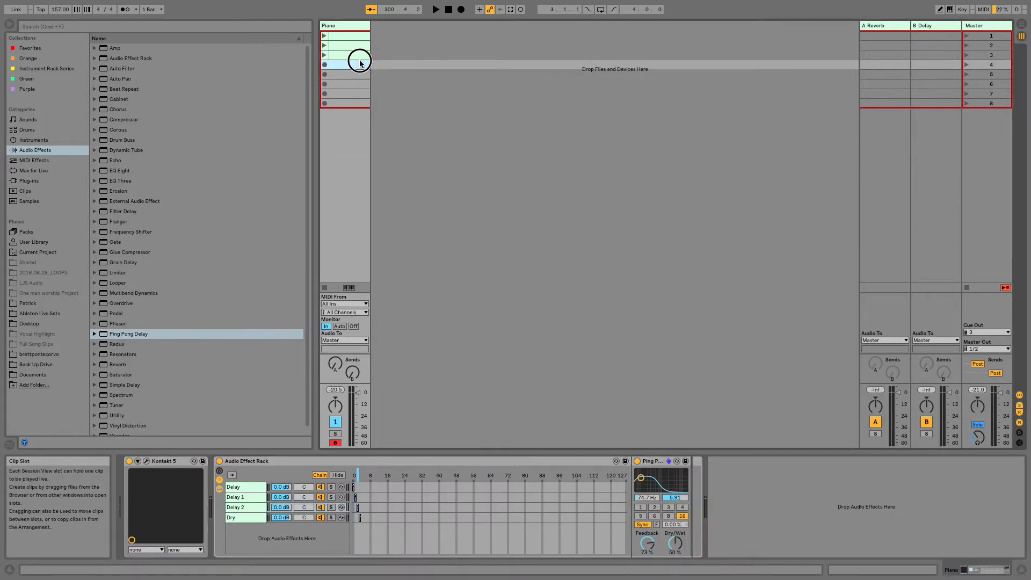
key("shift+Tab")
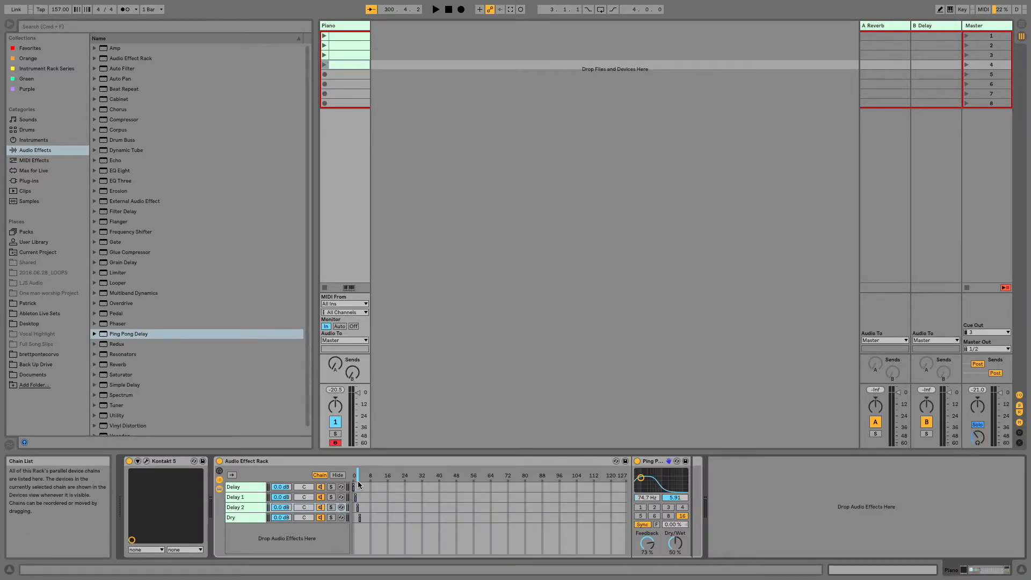
key("shift+Tab")
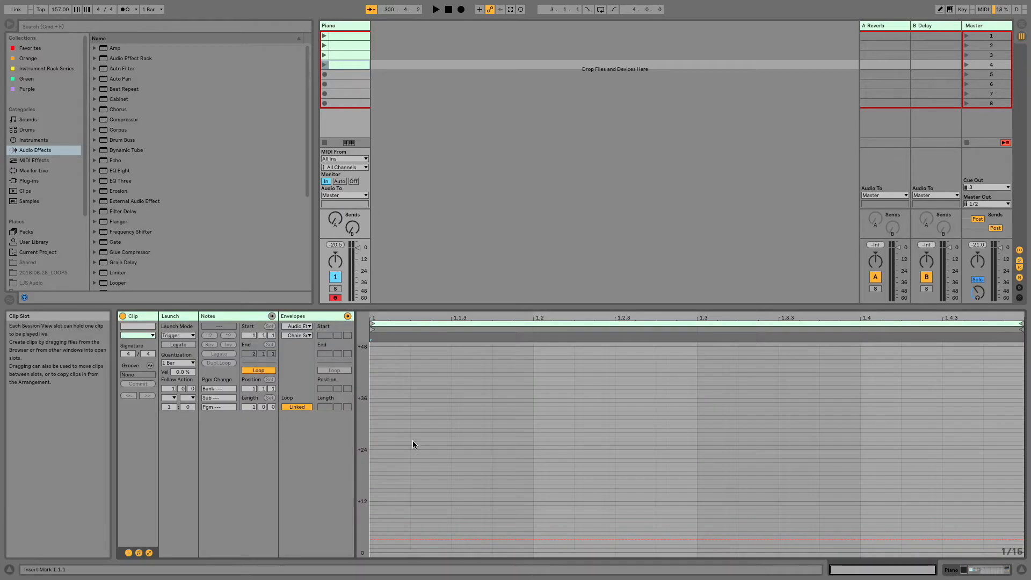
key("shift+Tab")
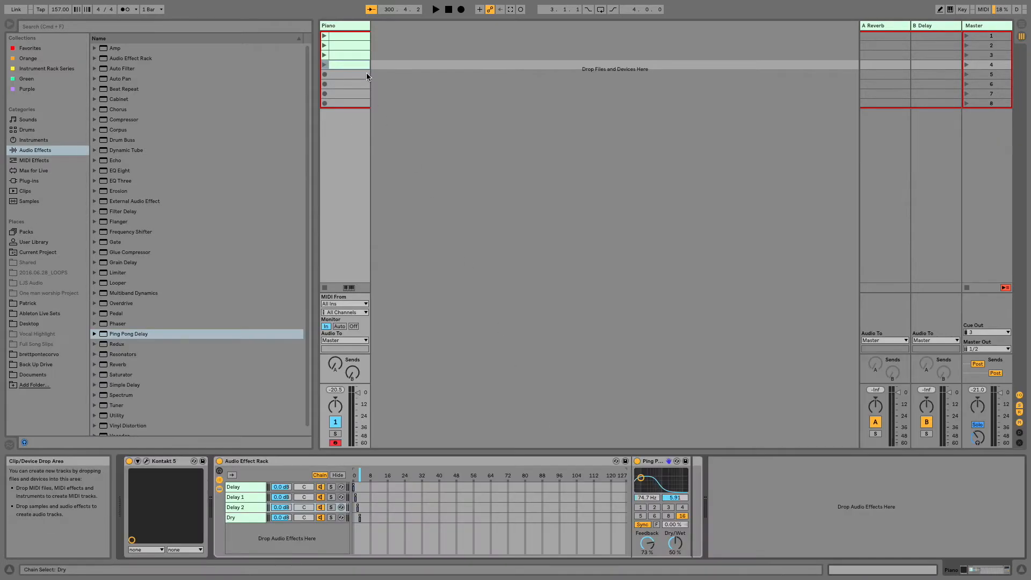
- Select all four Piano clips and set their launch quantization to None
left_click(347, 63, "shift")
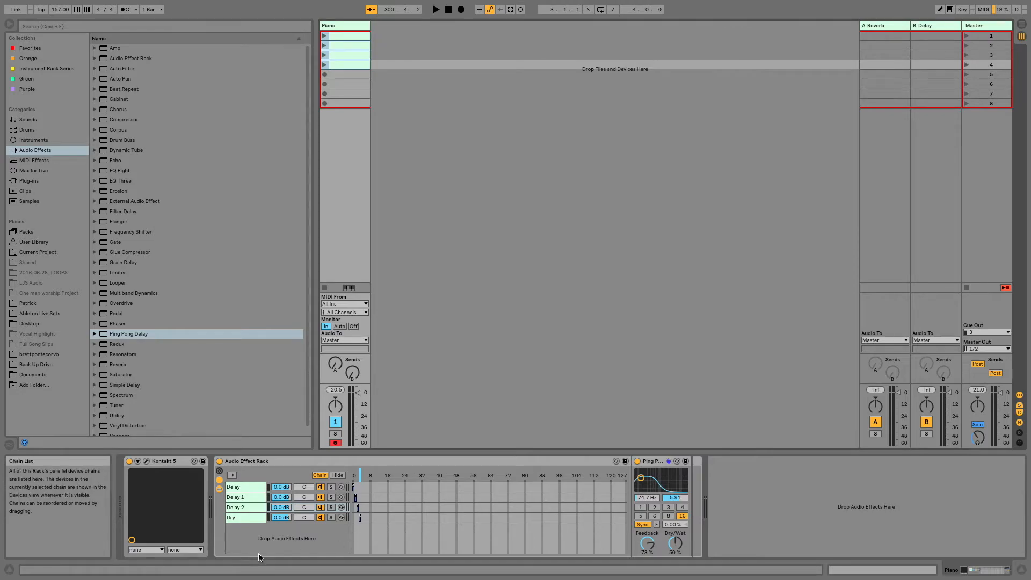
key("shift+Tab")
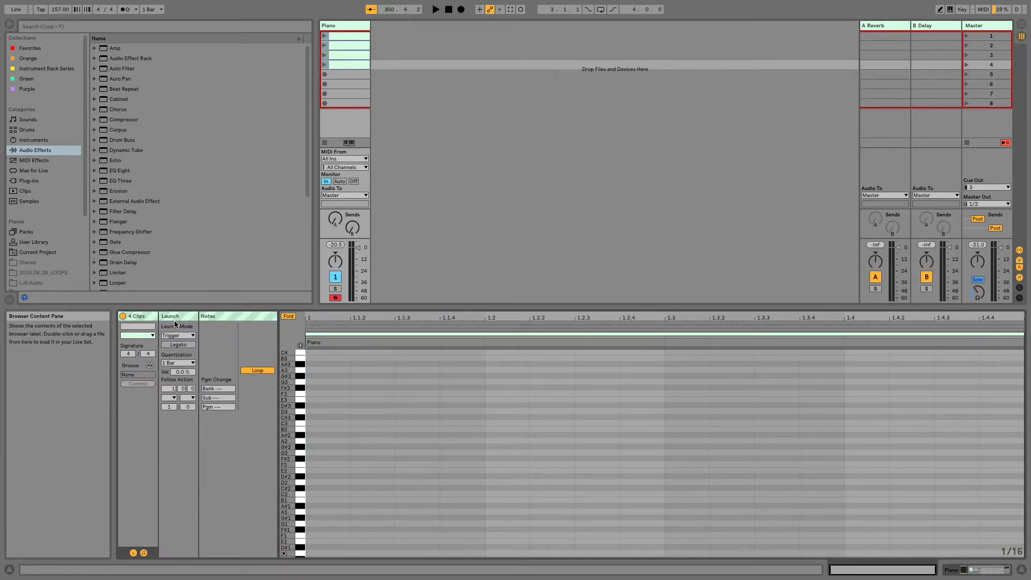
left_click(133, 553)
left_click(133, 552)
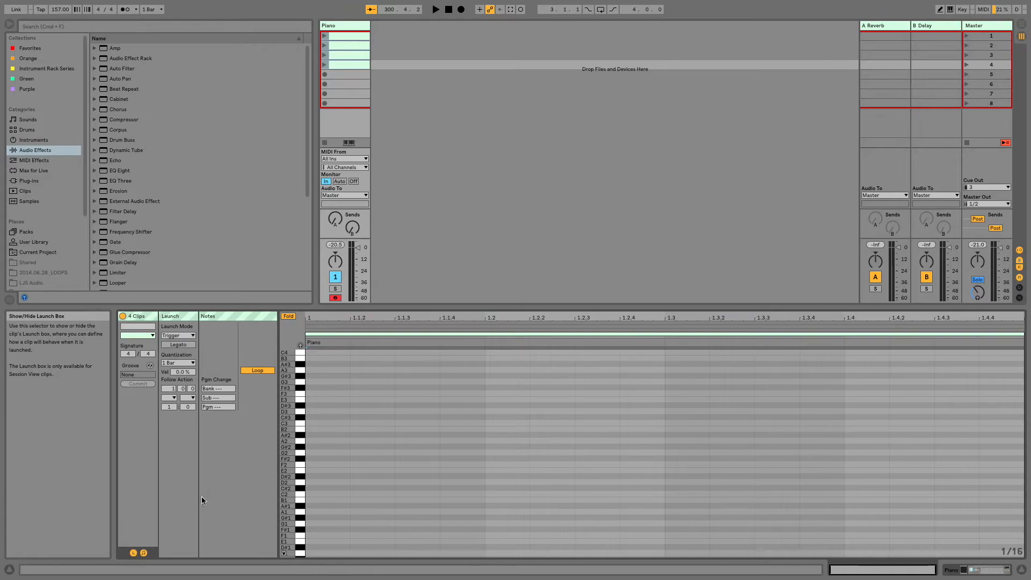
left_click(183, 362)
left_click(186, 381)
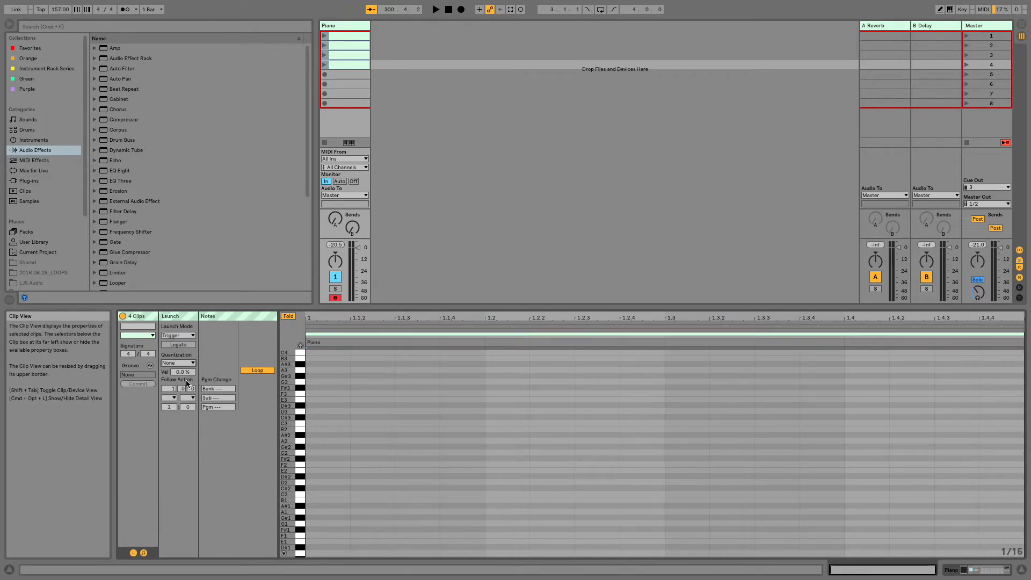
- Launch the four Piano clips in turn to test the chain switching, then relaunch the first clip
left_click(325, 36)
key("shift+Tab")
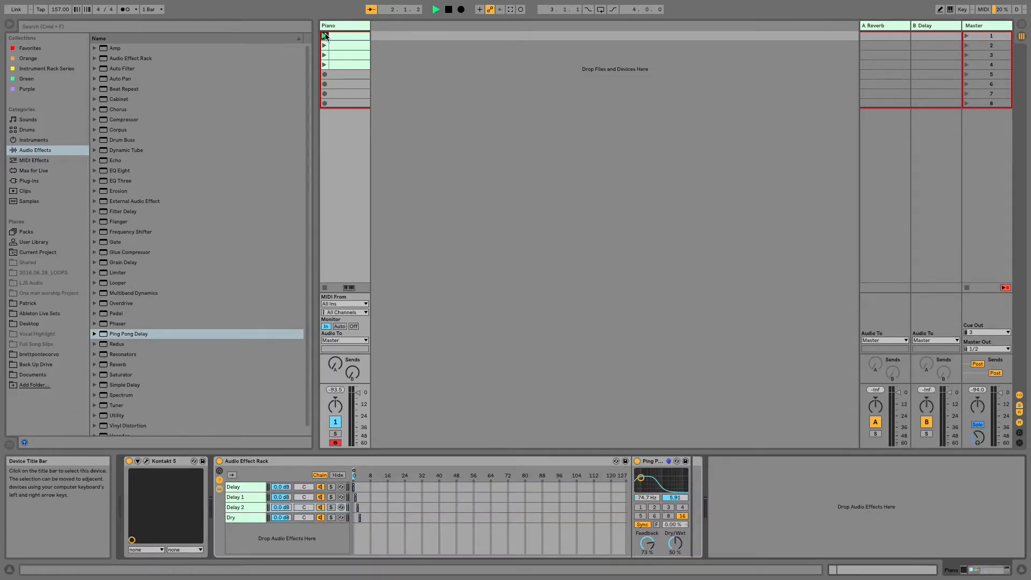
left_click(324, 46)
left_click(324, 55)
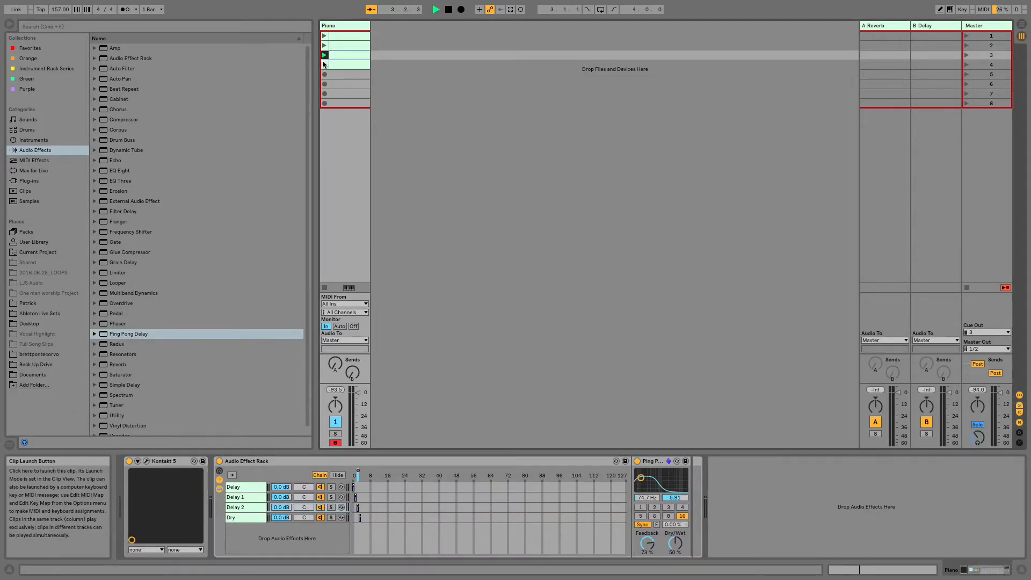
left_click(324, 65)
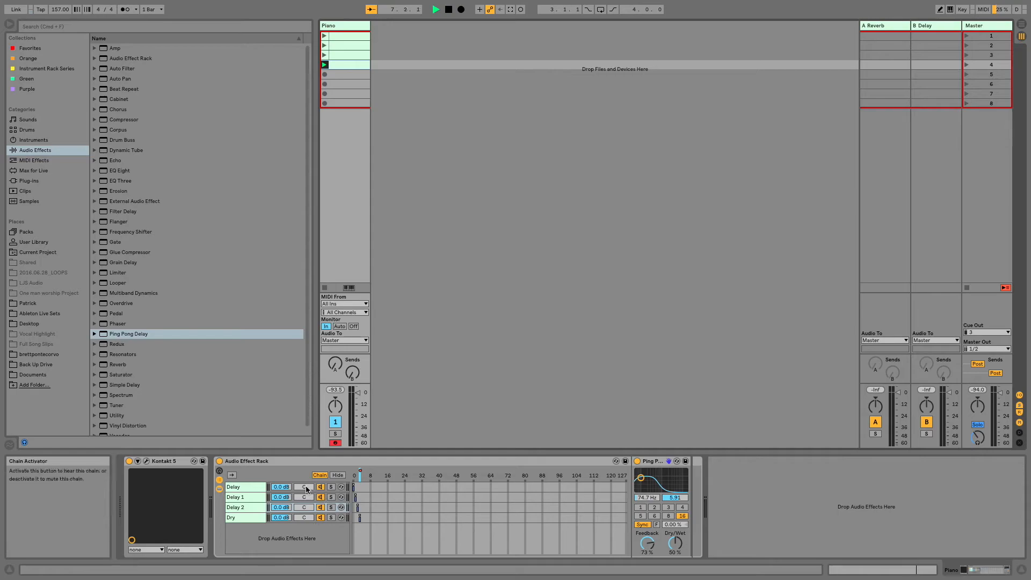
left_click(360, 33)
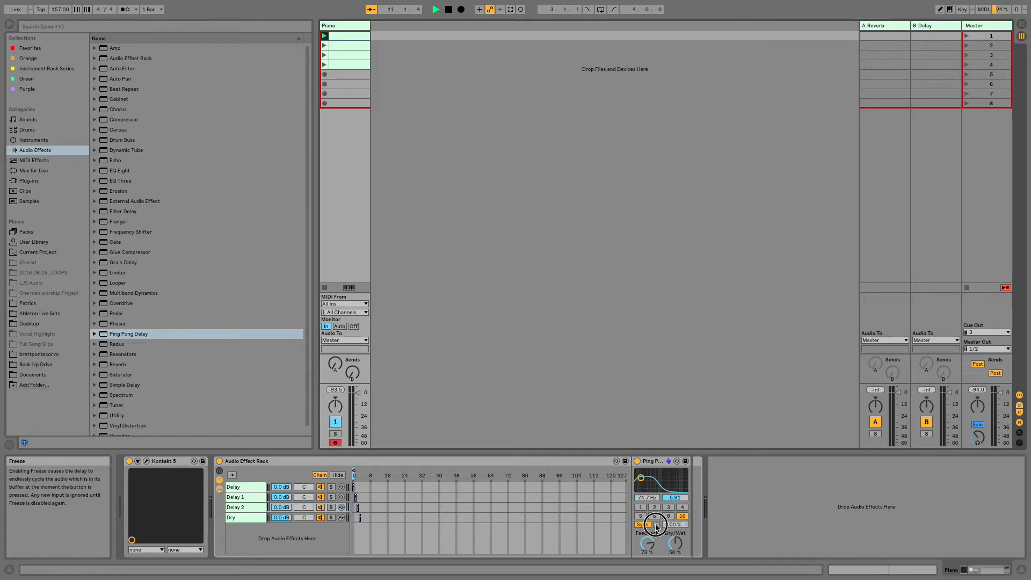
- Enter key mapping mode and assign the z key to the Freeze switch of Delay 2's Ping Pong Delay
mouse_move(736, 579)
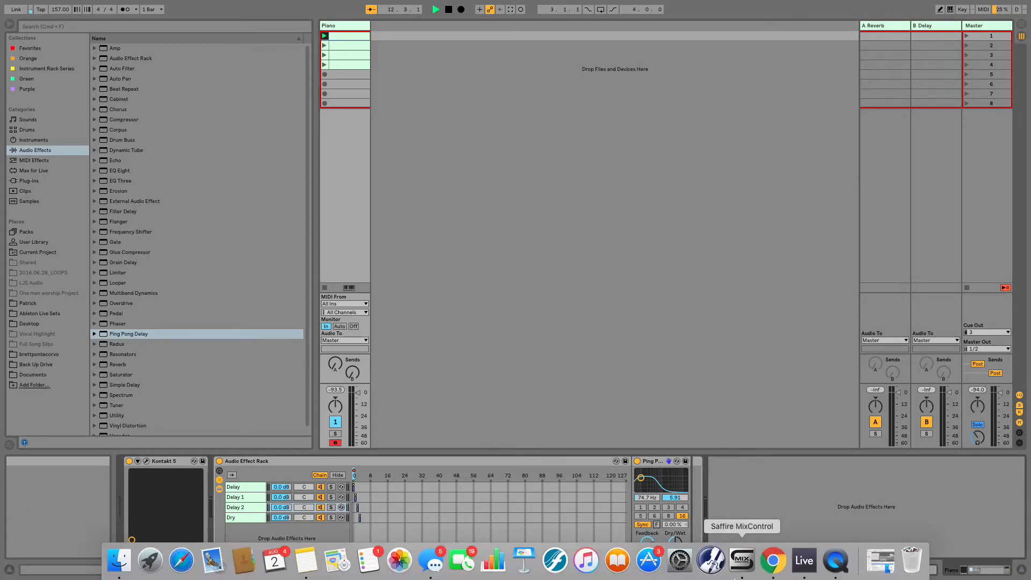
key("super+k")
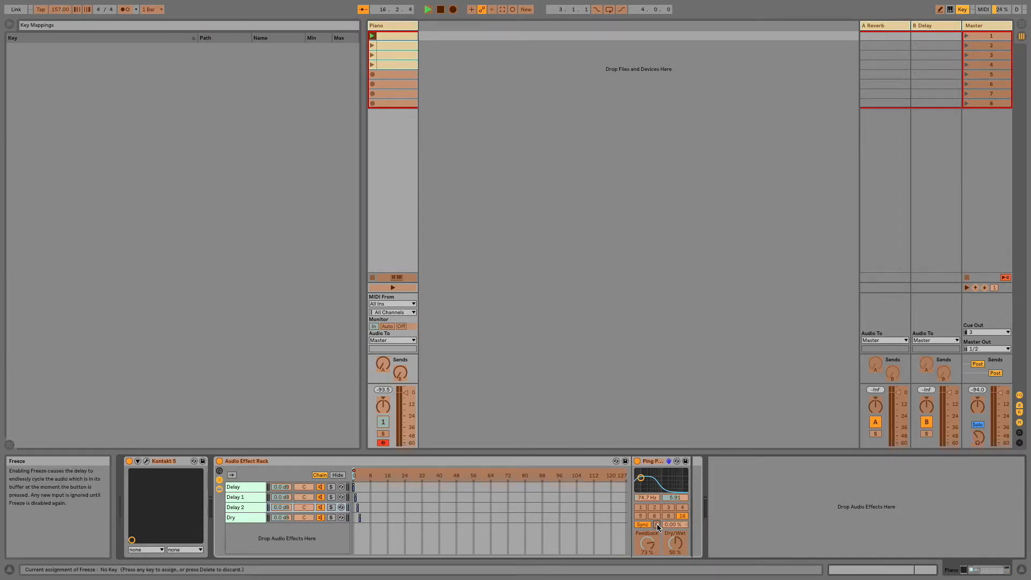
key("z")
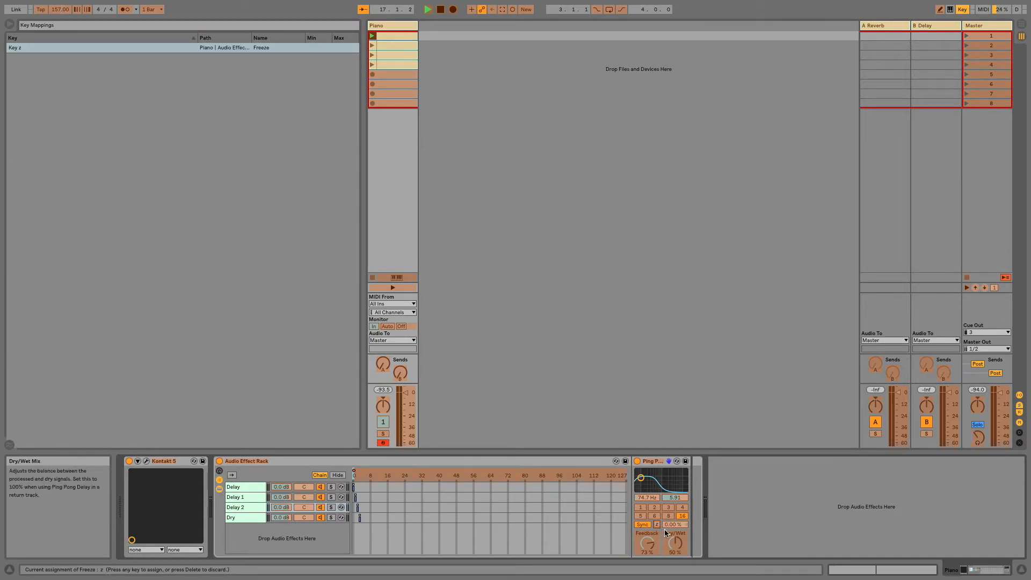
- Assign the x key to the Freeze switch of the Ping Pong Delay in the Delay 1 chain
left_click(250, 497)
left_click(659, 525)
key("x")
left_click(240, 507)
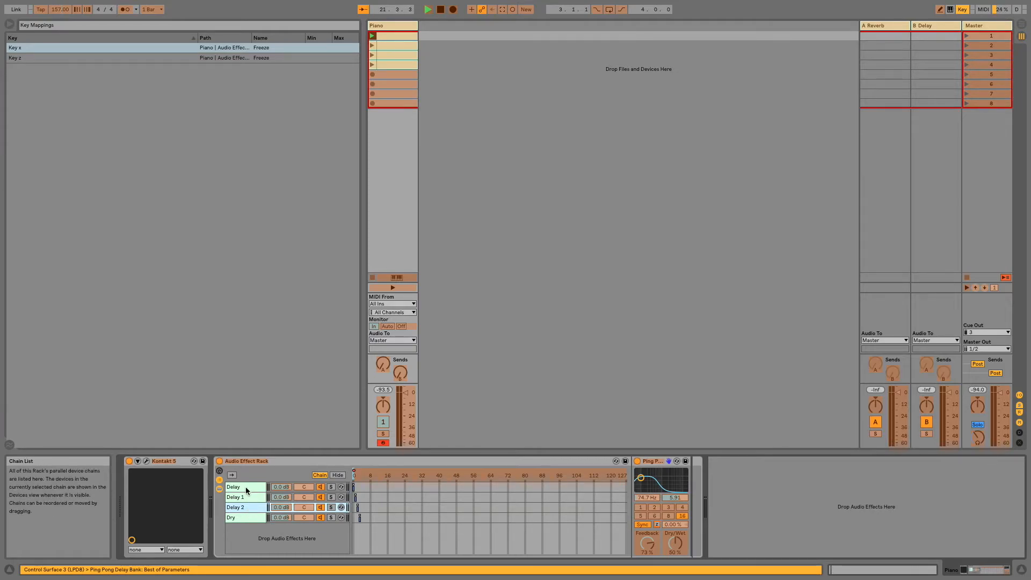
- Assign the z key to the Freeze switch of the Delay chain's Ping Pong Delay and check Delay 1's Freeze mapping
left_click(246, 487)
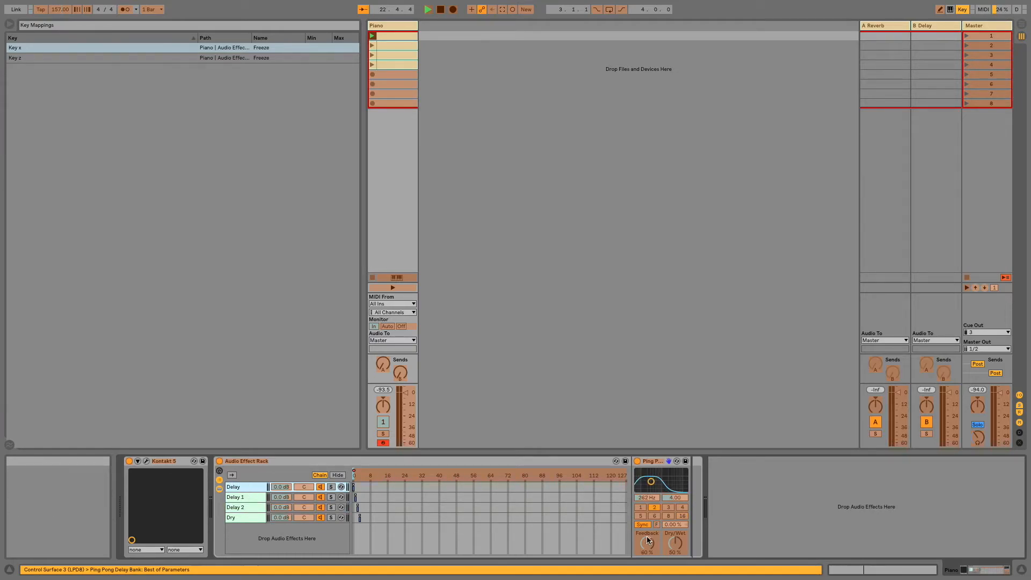
left_click(660, 524)
key("z")
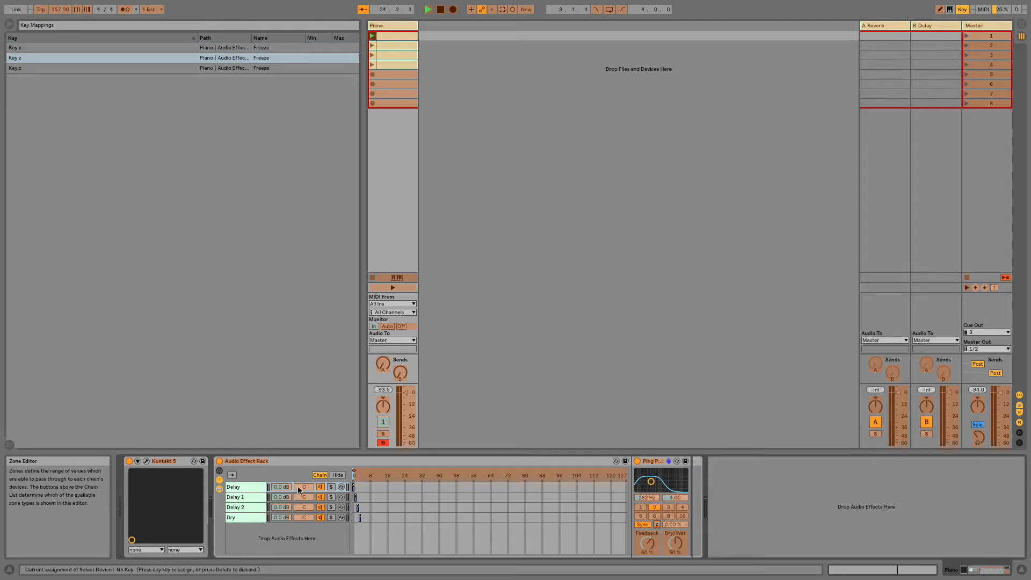
left_click(248, 497)
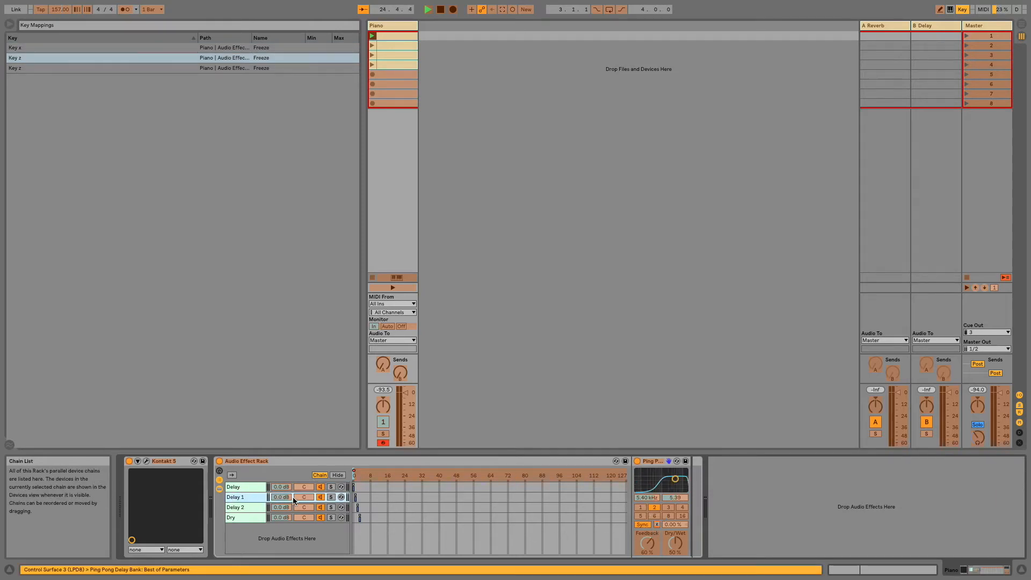
left_click(658, 525)
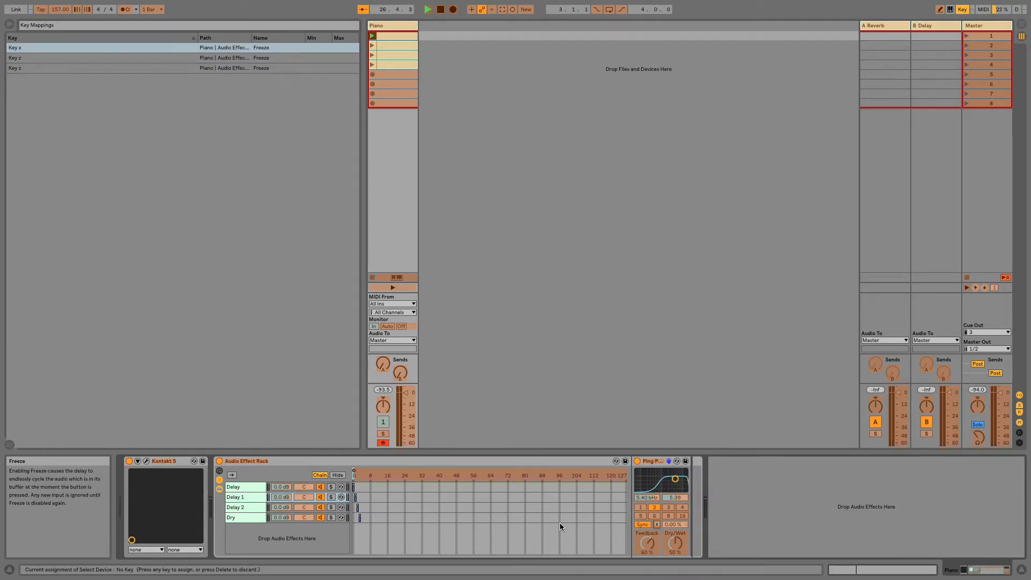
- Reassign the Freeze switch of Delay 2's Ping Pong Delay to the c key and exit key mapping mode
left_click(246, 507)
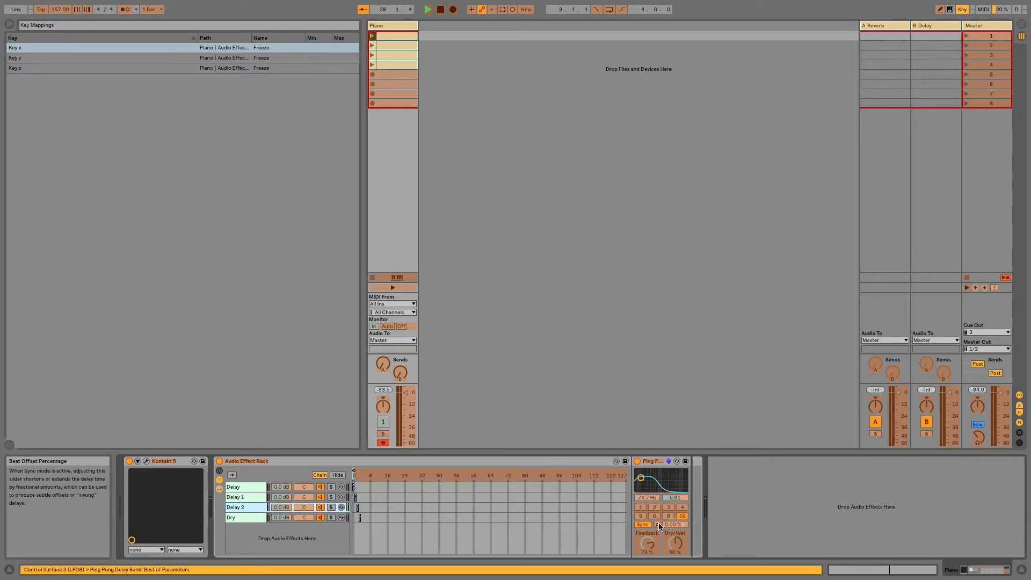
left_click(657, 524)
key("c")
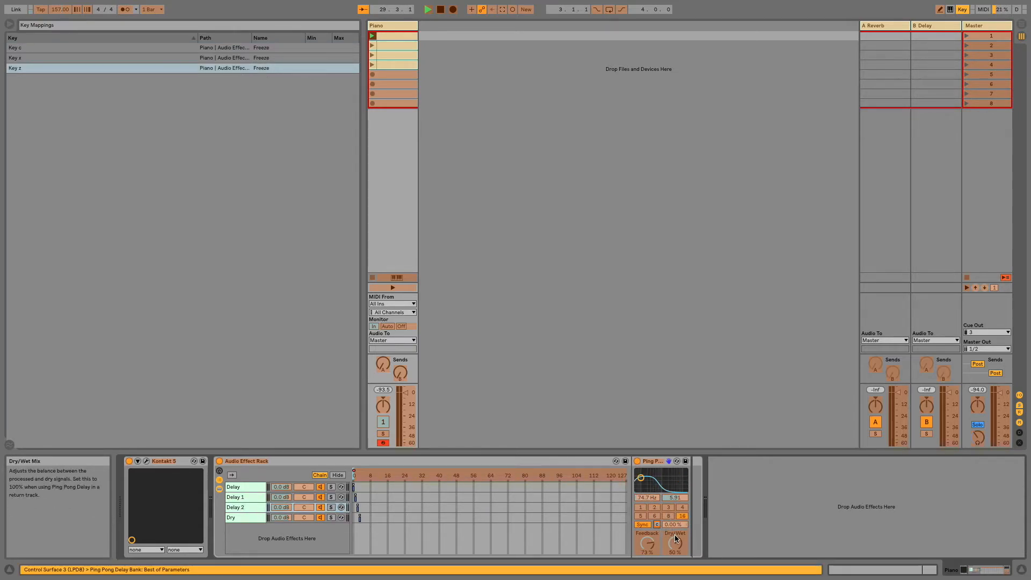
key("super+k")
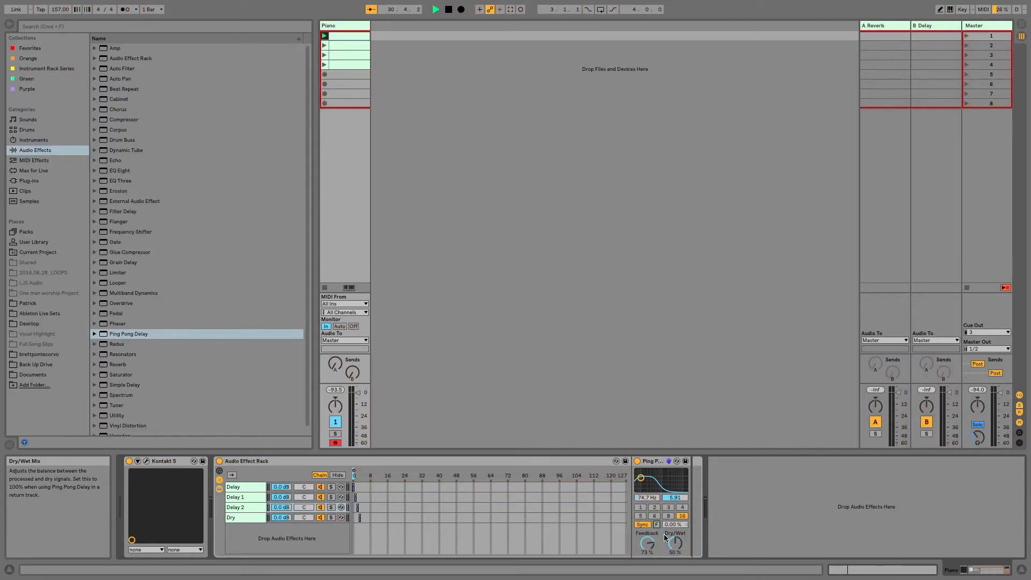
- Review the devices in the Delay, Delay 1, Delay 2 and Dry chains, and select the whole Audio Effect Rack
left_click(247, 488)
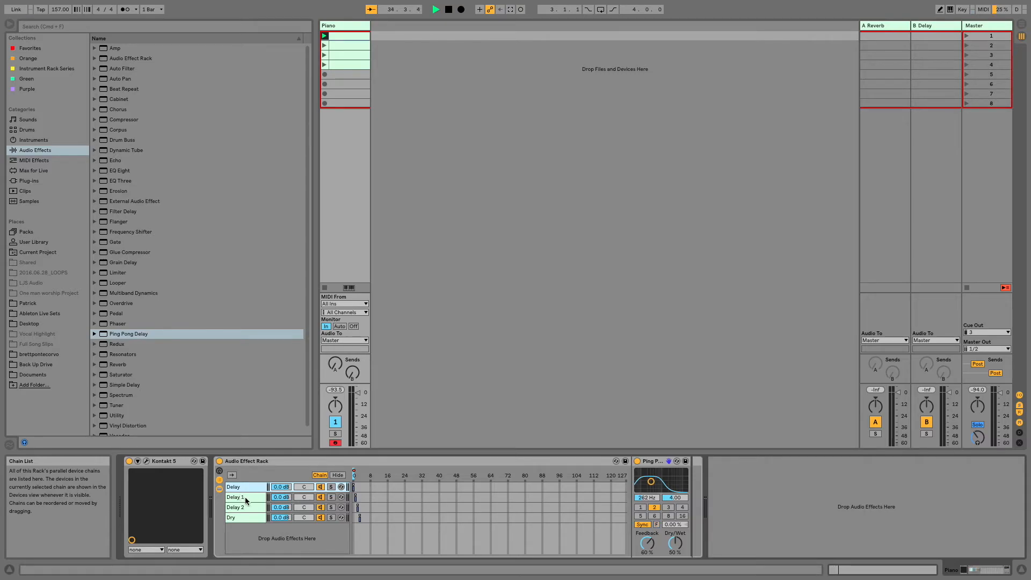
left_click(246, 497)
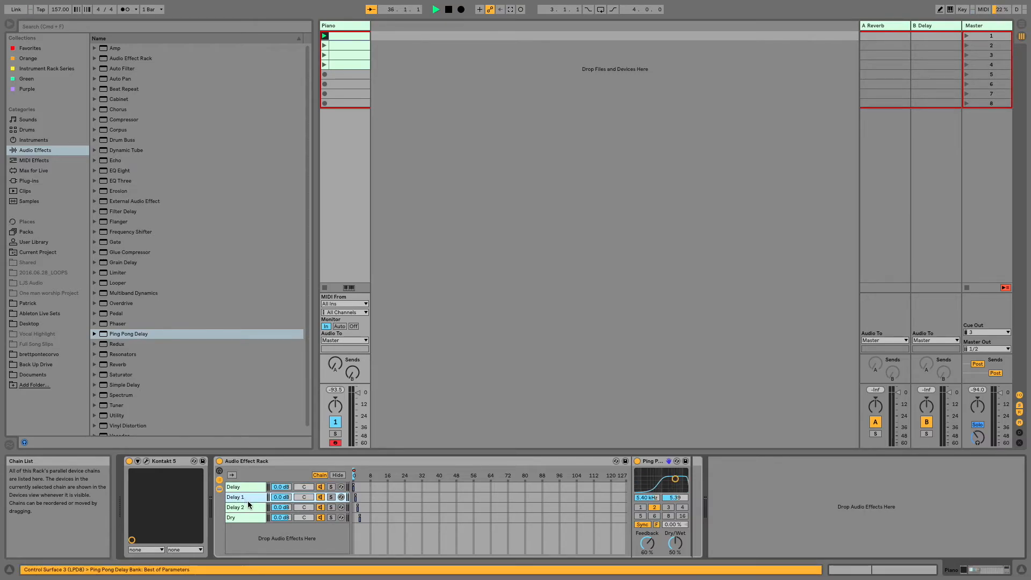
left_click(248, 507)
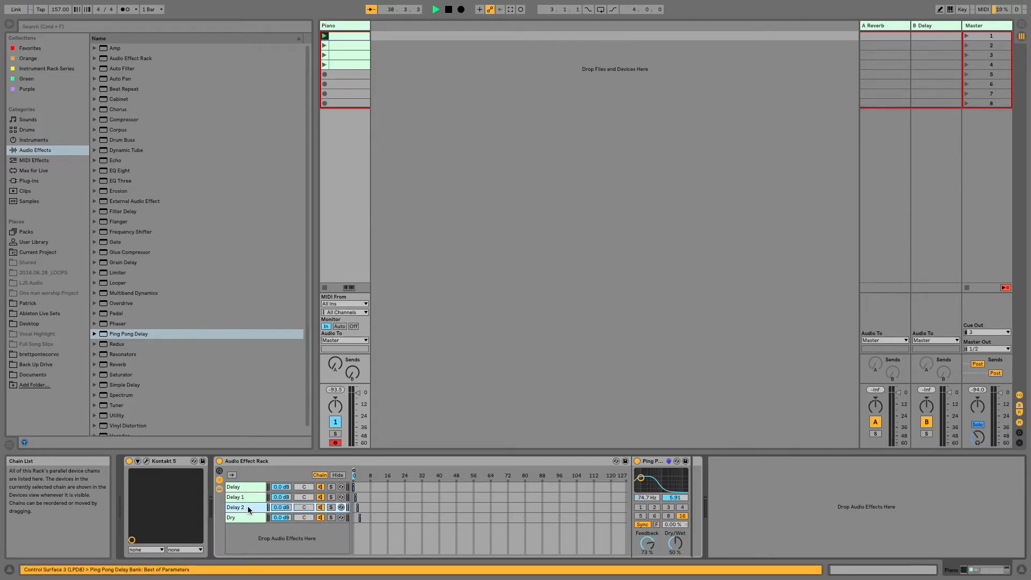
left_click(245, 498)
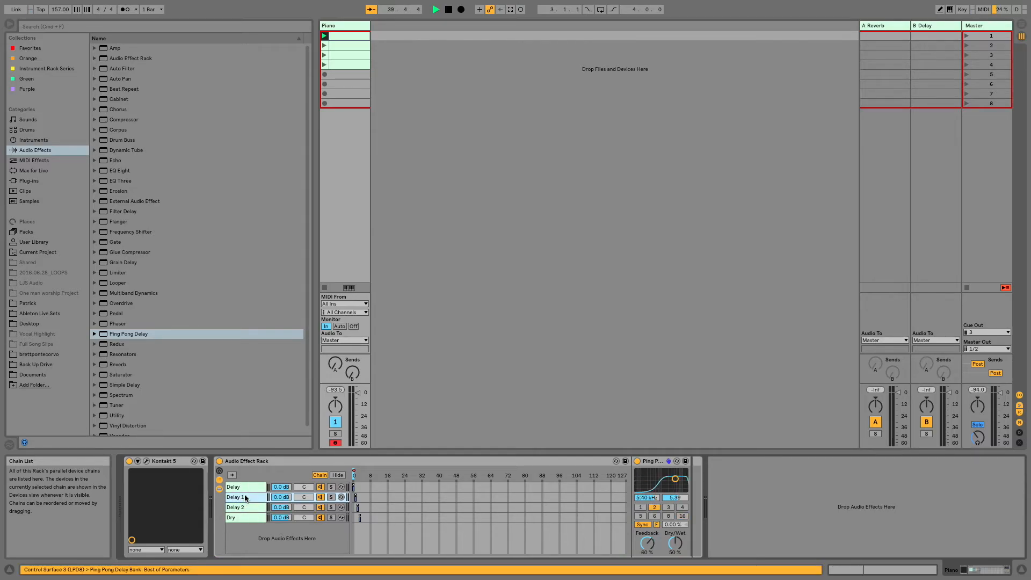
left_click(244, 488)
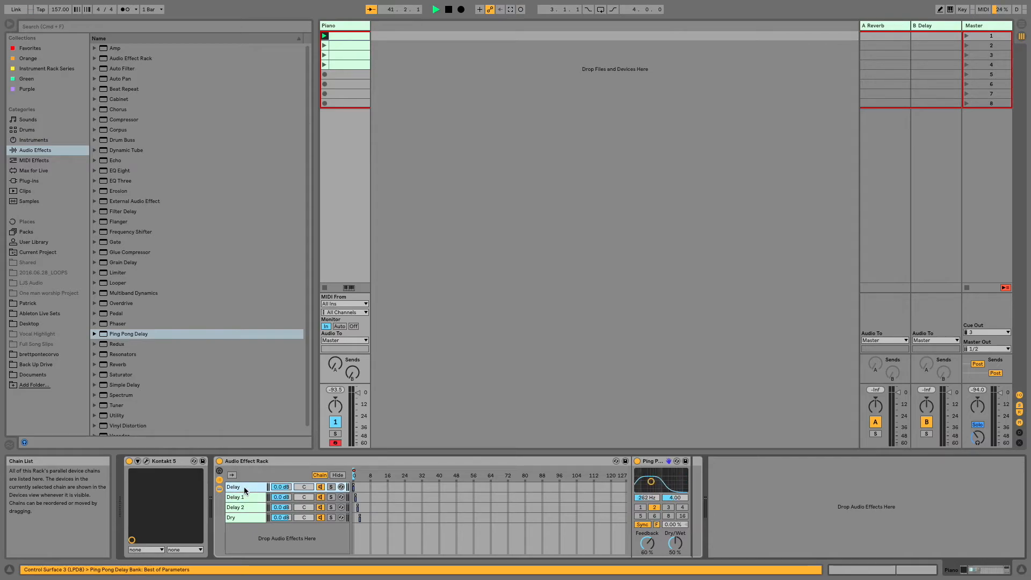
left_click(244, 498)
left_click(244, 508)
left_click(245, 519)
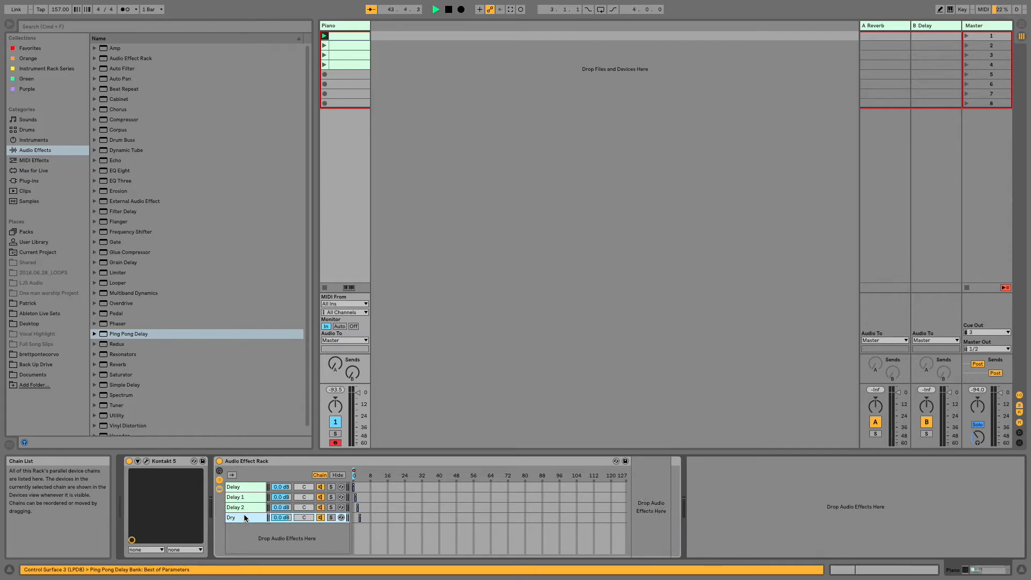
left_click(246, 508)
left_click(247, 487)
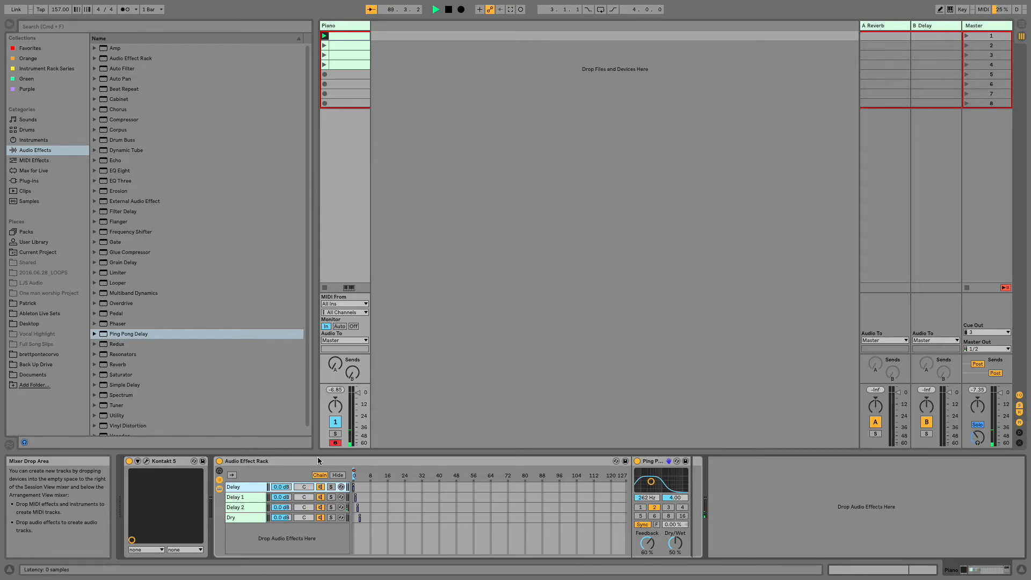
left_click(285, 462)
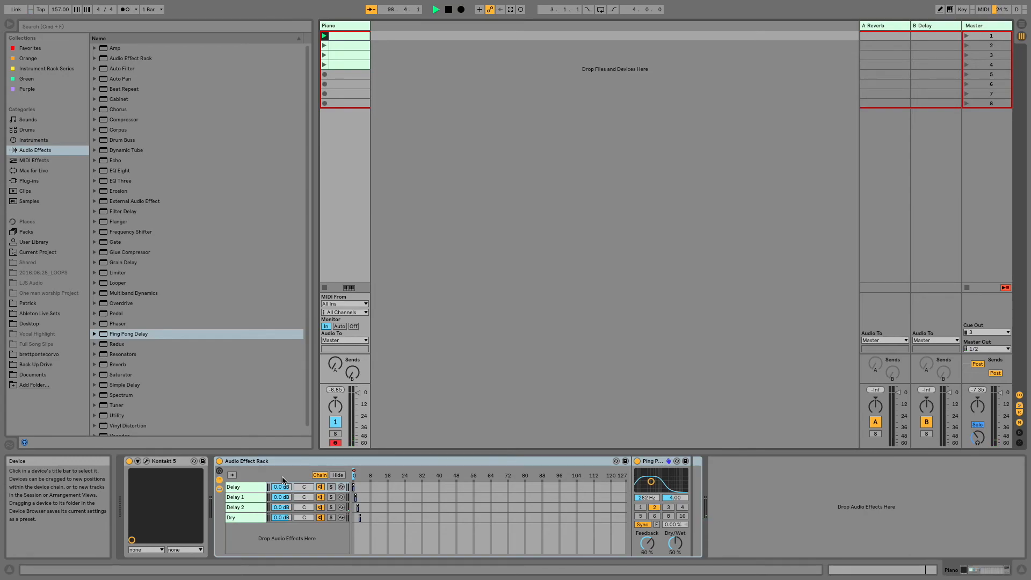
mouse_move(917, 13)
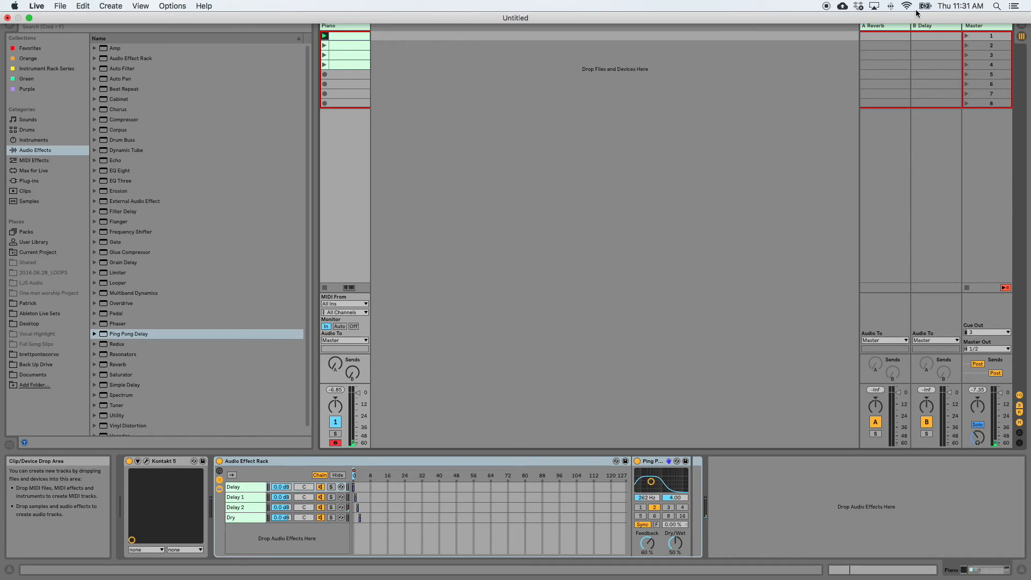